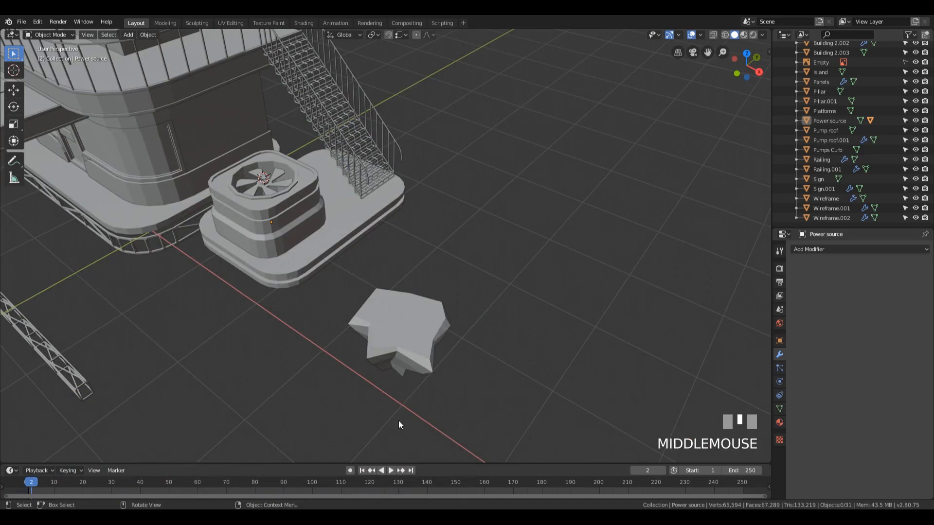
Place the 3D cursor on the small rock island's top surface and add a 12-vertex mesh circle there
shift+right_click(399, 322)
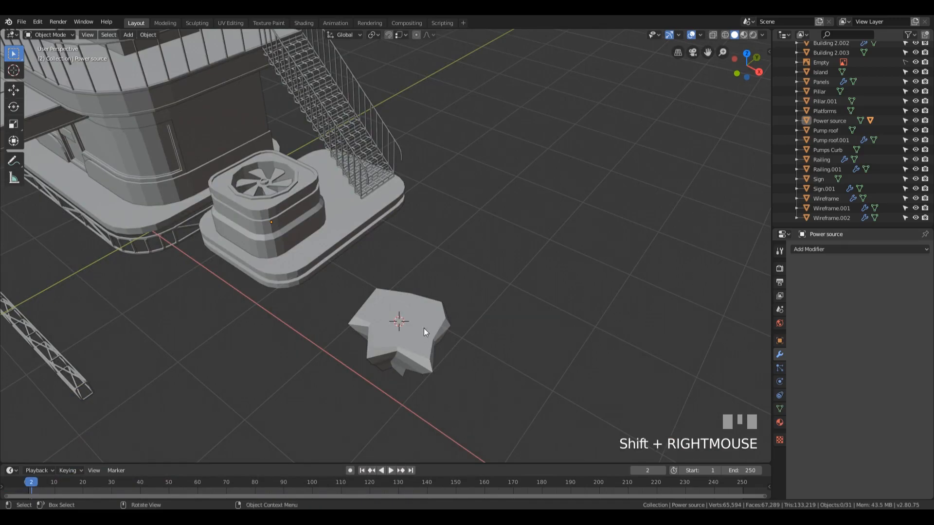
middle_drag(416, 328, 448, 331)
scroll(500, 305, up, 5)
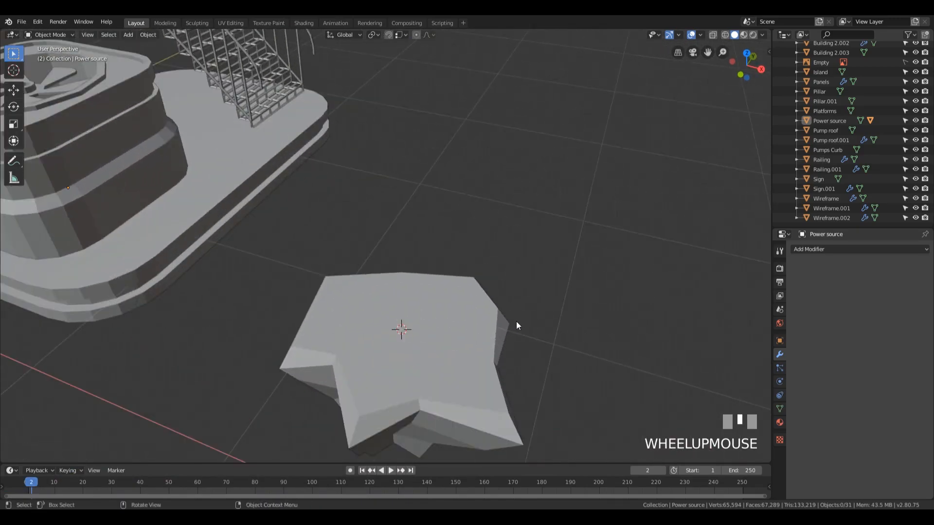
shift+middle_drag(518, 323, 484, 298)
scroll(484, 302, down, 2)
key(shift+a)
mouse_move(484, 299)
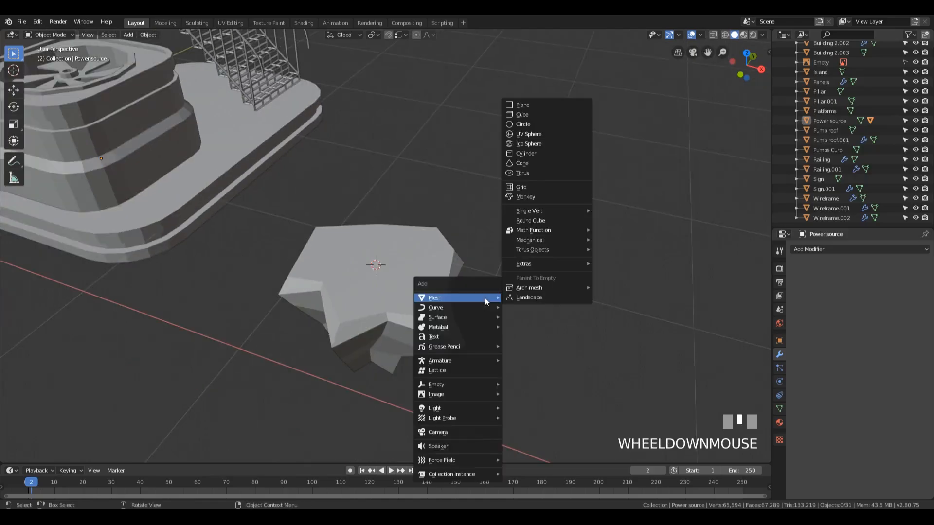
key(Escape)
key(shift+a)
mouse_move(425, 275)
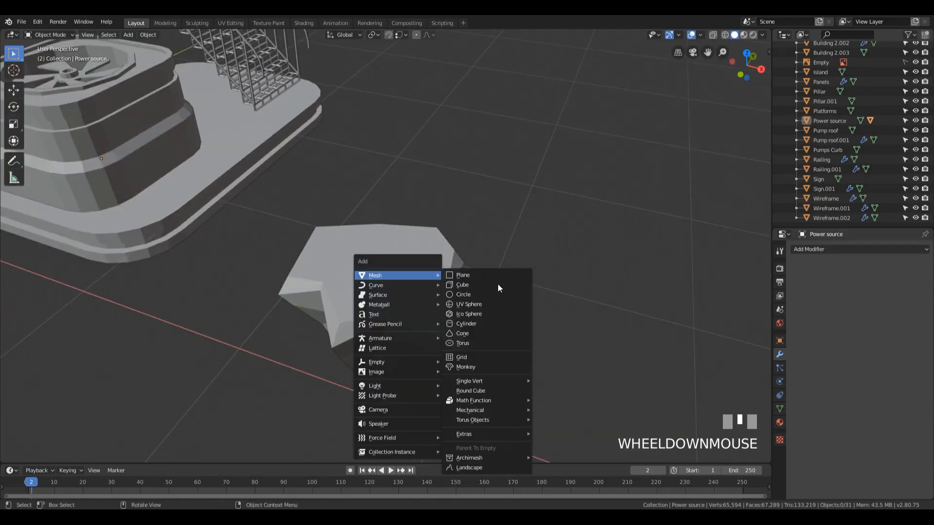
click(490, 295)
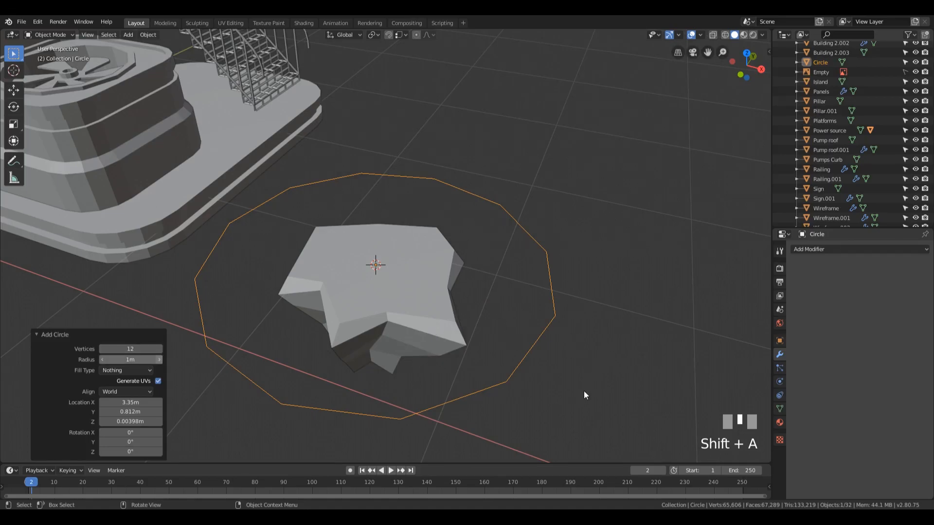
Fill the circle with a face and scale it down to about 0.11
key(Tab)
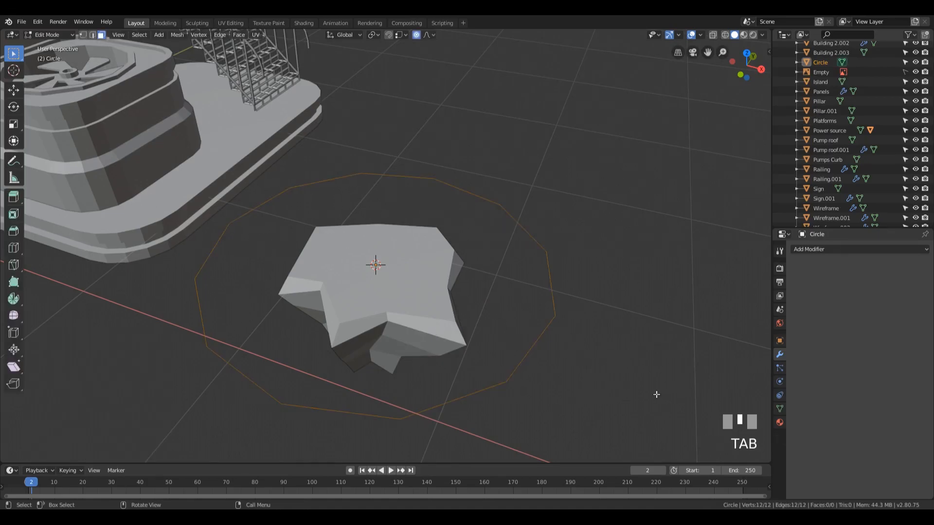
key(f)
key(s)
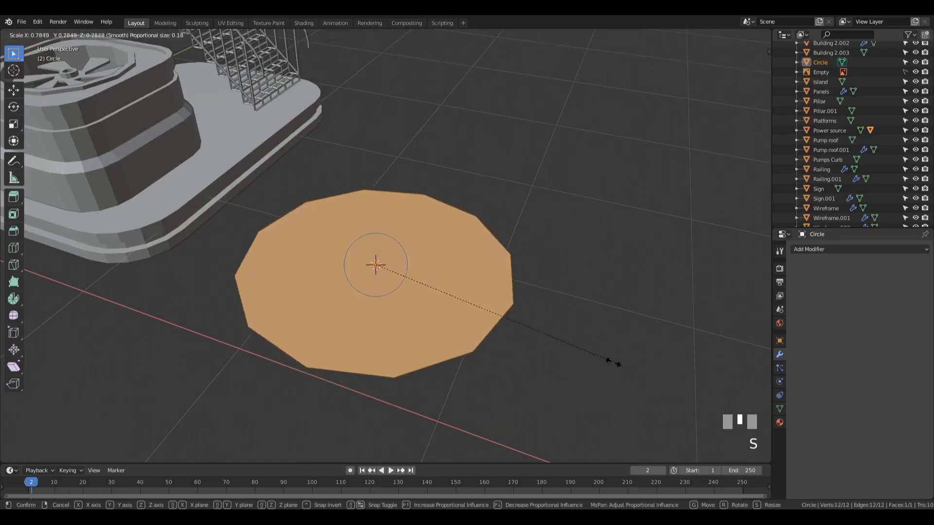
click(418, 263)
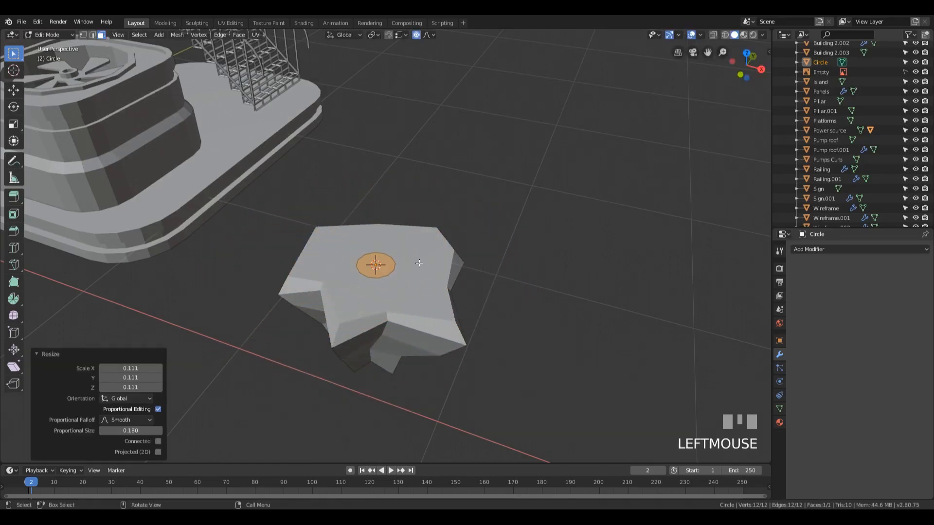
In see-through top view, scale the circle up by about 1.34 to match the round base in the reference image
key(KP_7)
key(alt+z)
shift+middle_drag(519, 265, 483, 129)
scroll(410, 115, up, 2)
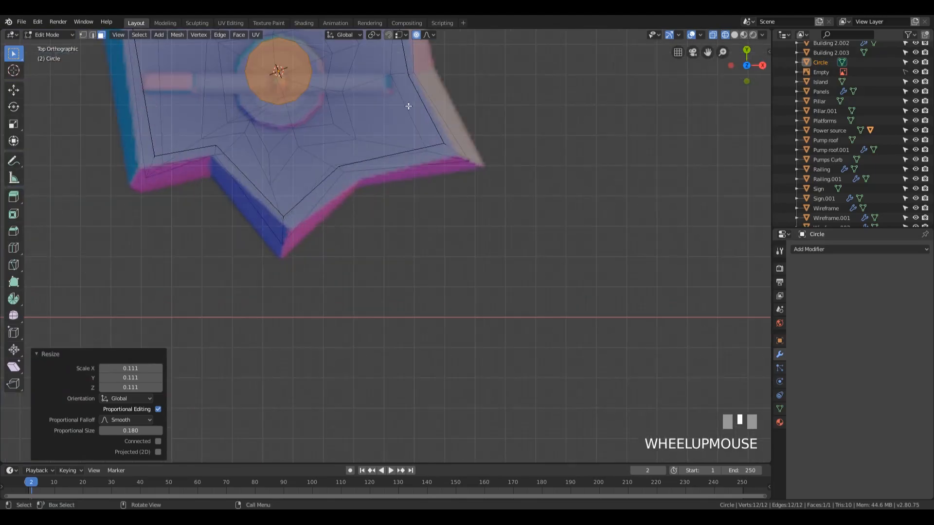
shift+middle_drag(410, 115, 472, 191)
key(s)
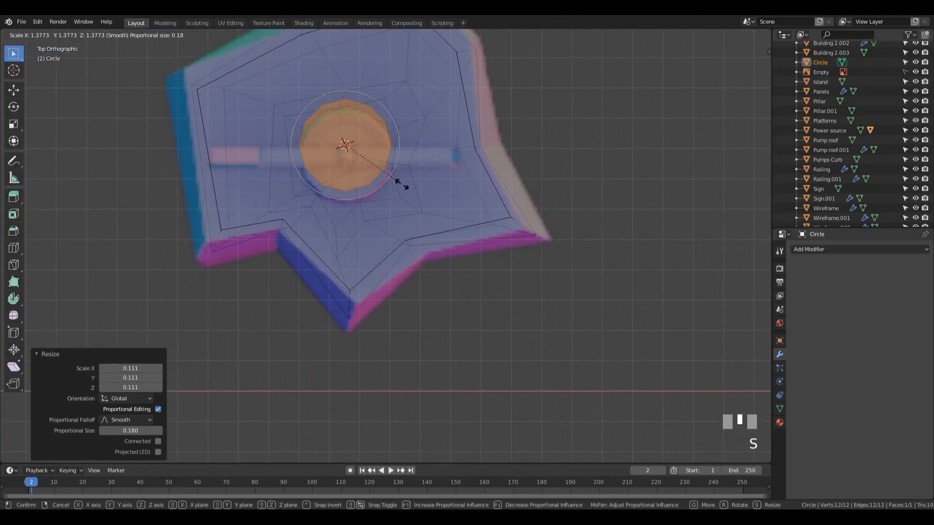
click(401, 183)
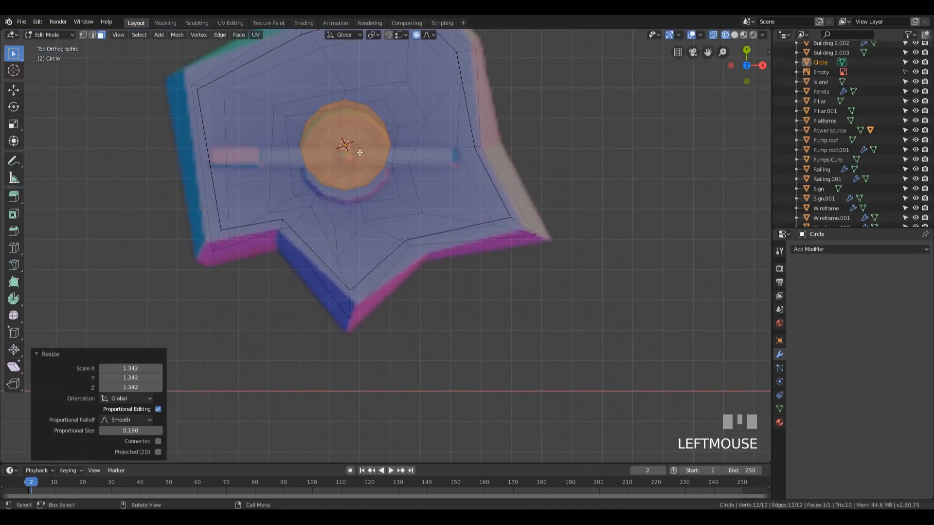
Move the circle object about 0.03 m along negative Y onto the reference base, enlarge its face slightly, and turn off proportional editing
key(Tab)
key(g)
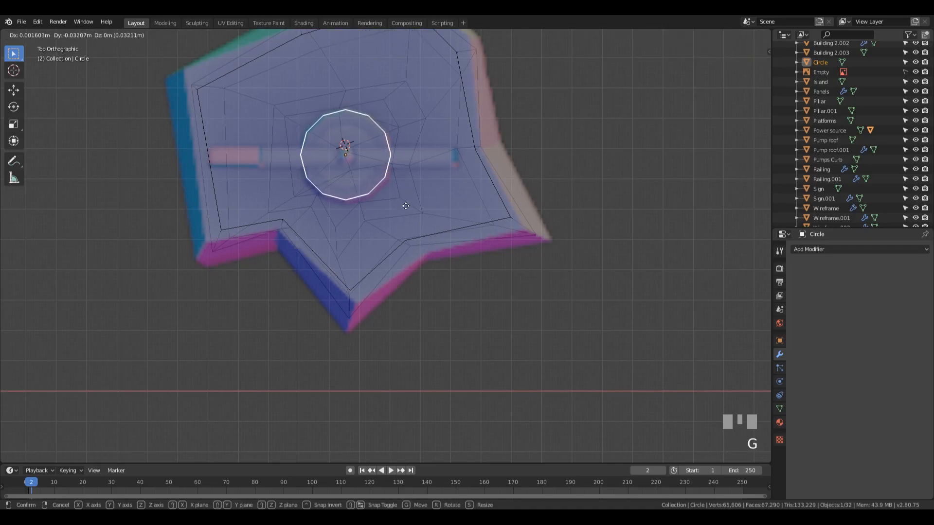
click(407, 205)
key(Tab)
key(s)
click(427, 188)
key(o)
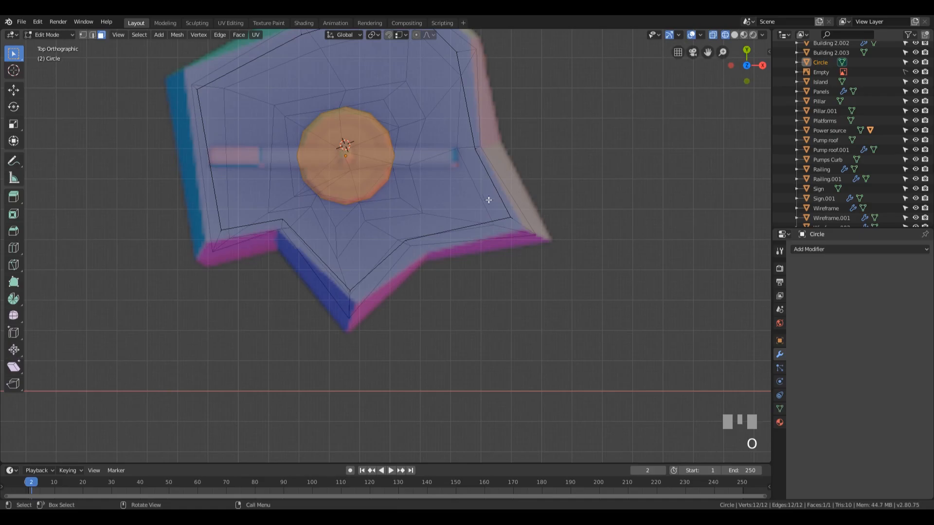
Extrude the circle face up about 0.13 m and inset the top face by about 0.06 m
mouse_move(524, 269)
middle_down()
mouse_move(488, 202)
mouse_move(605, 202)
mouse_move(565, 210)
mouse_move(546, 252)
middle_up()
key(alt+z)
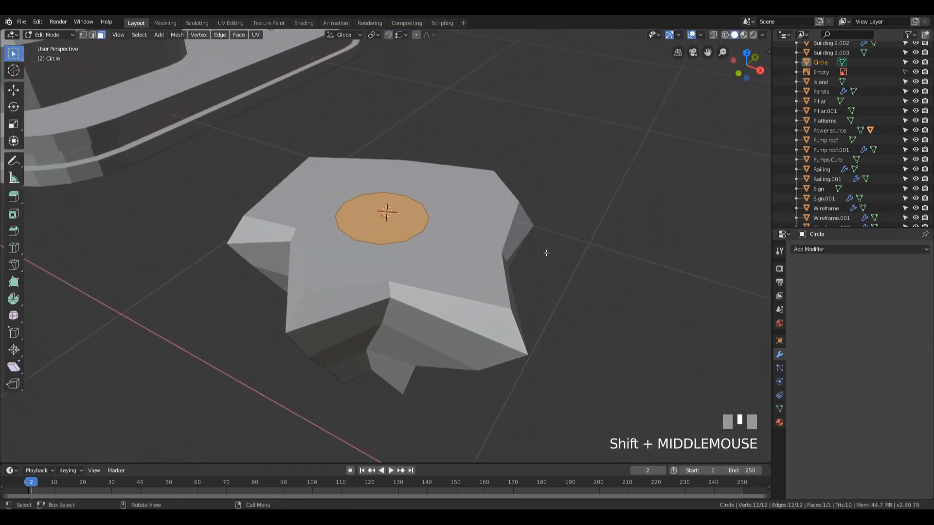
key(e)
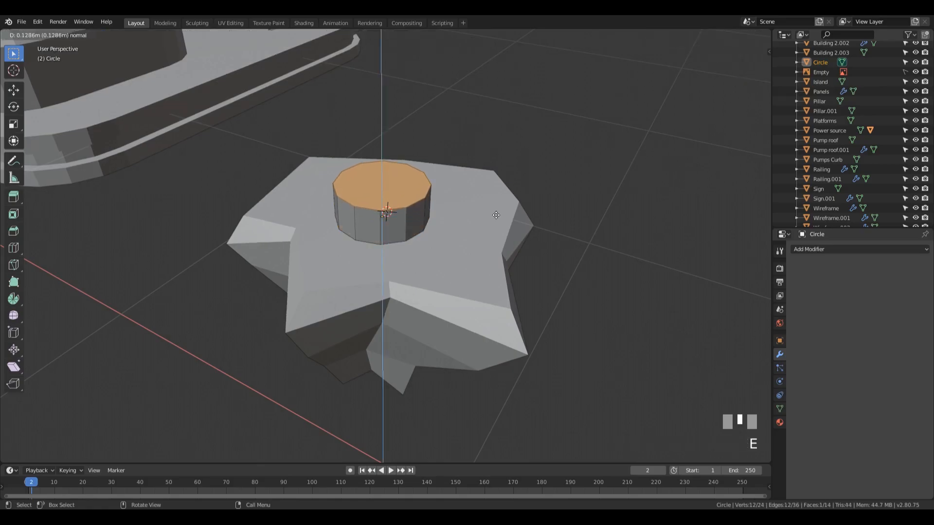
click(500, 212)
key(i)
click(494, 201)
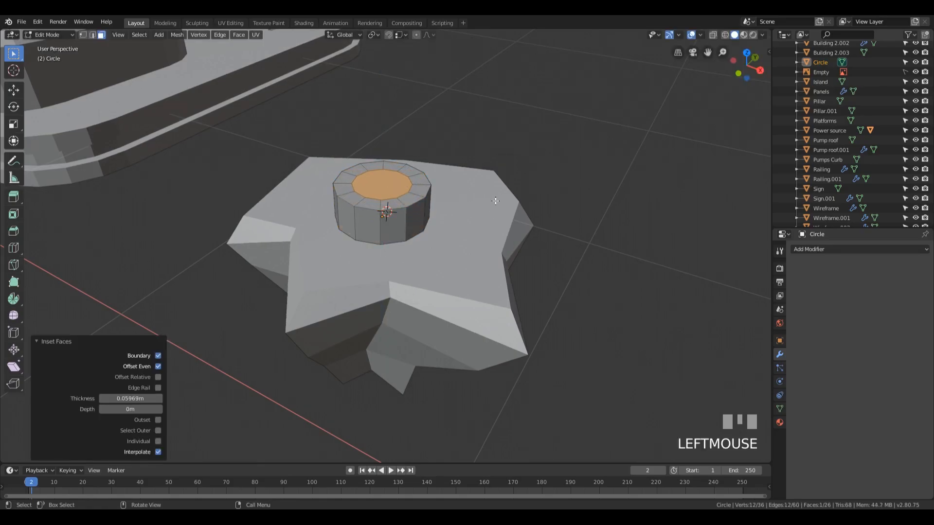
Fine-tune the scale of the inset face against the reference image in see-through top view
key(KP_7)
key(alt+z)
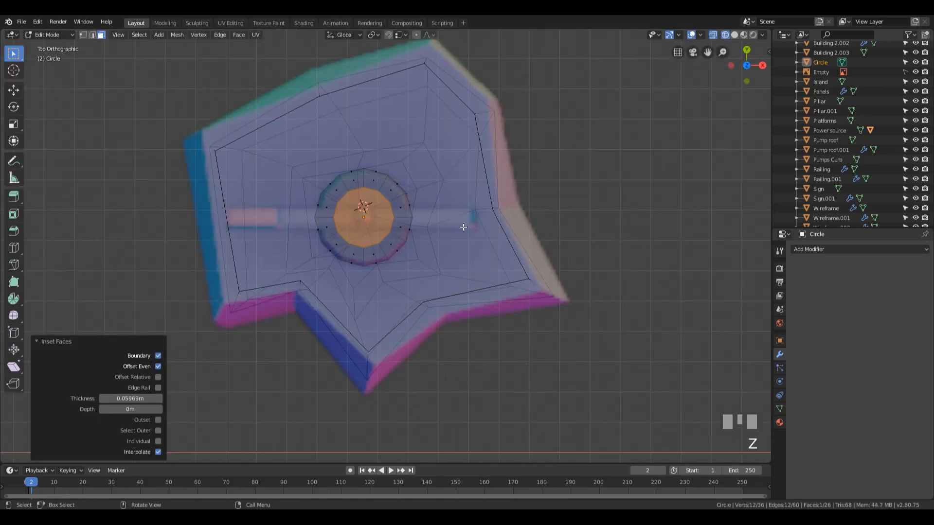
key(g)
key(Escape)
key(s)
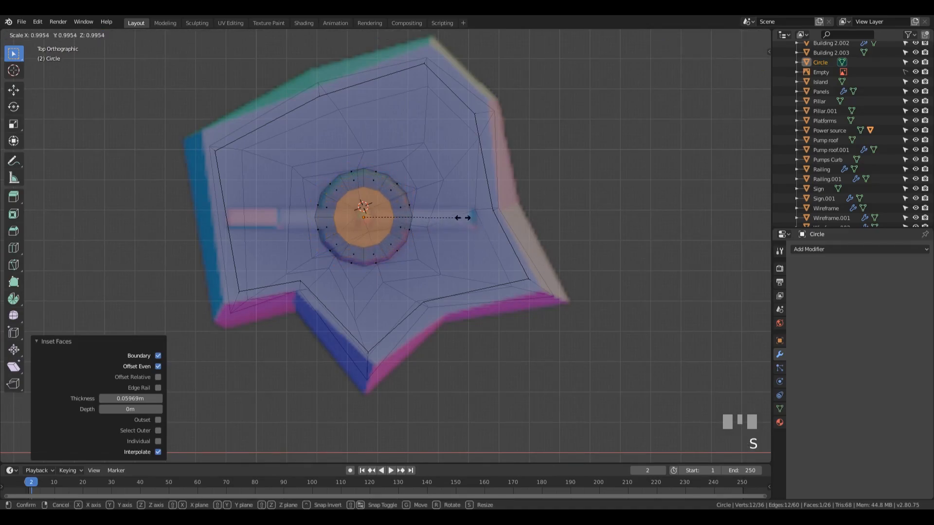
click(464, 215)
Extrude the inset face upward about 0.109 m to form a second, narrower tier
middle_drag(495, 263, 462, 220)
key(shift+z)
mouse_move(496, 263)
middle_down()
mouse_move(494, 214)
mouse_move(490, 221)
middle_up()
key(e)
click(486, 214)
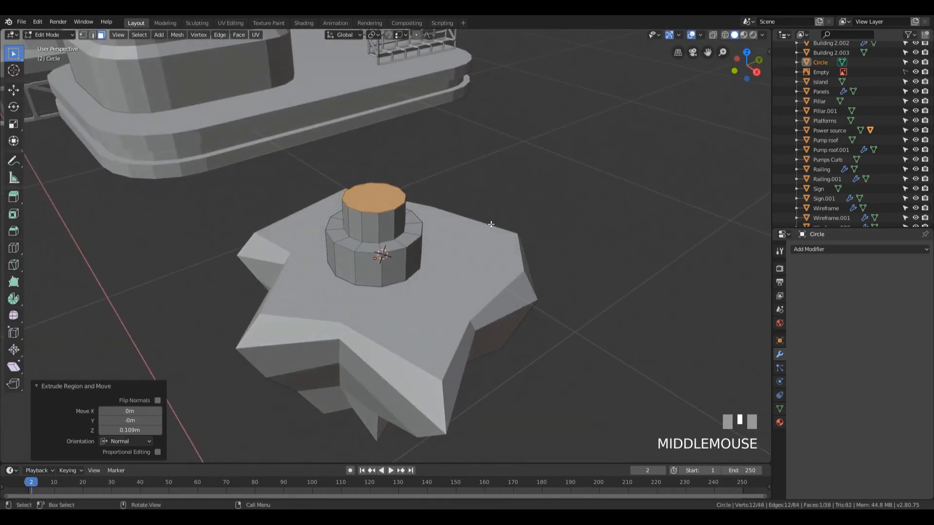
Inset the upper tier's top face by about 0.03 m and extrude it down about 0.021 m into a recess
key(i)
click(483, 212)
key(e)
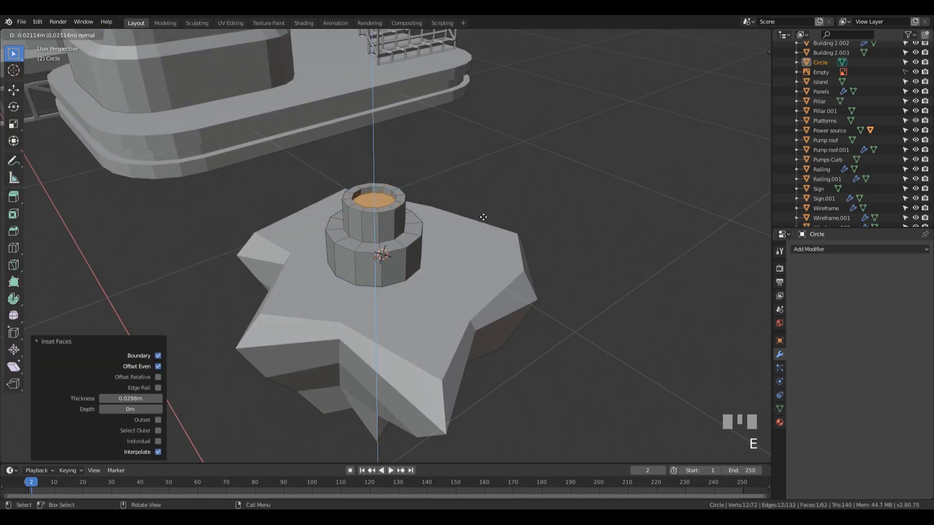
click(484, 217)
middle_drag(484, 218, 486, 258)
Inset the recess floor by about 0.049 m and scale the small central face by about 1.37 to match the reference image
key(i)
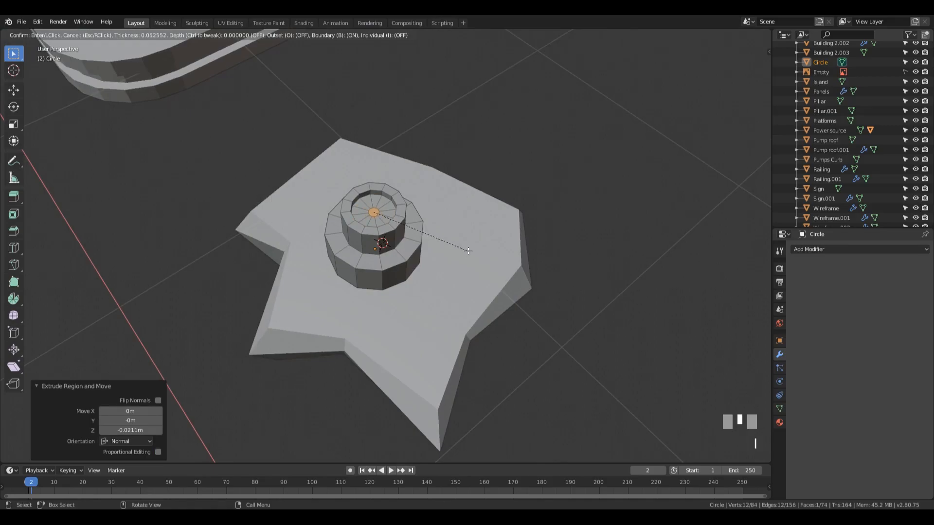
click(470, 251)
key(KP_7)
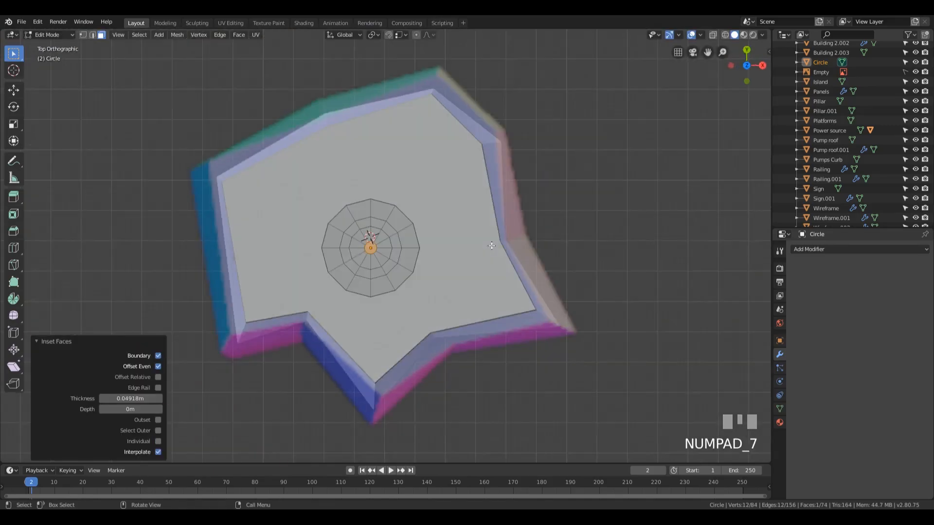
key(z)
scroll(487, 243, up, 5)
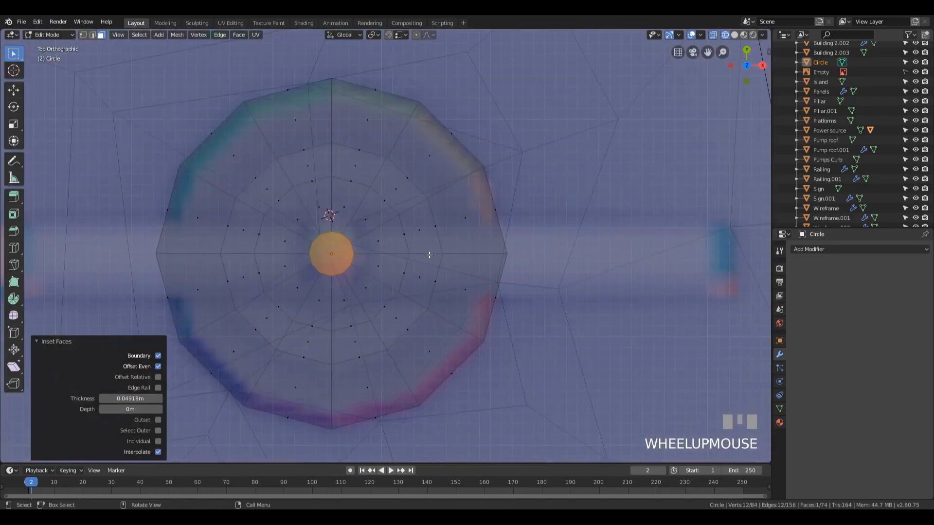
key(s)
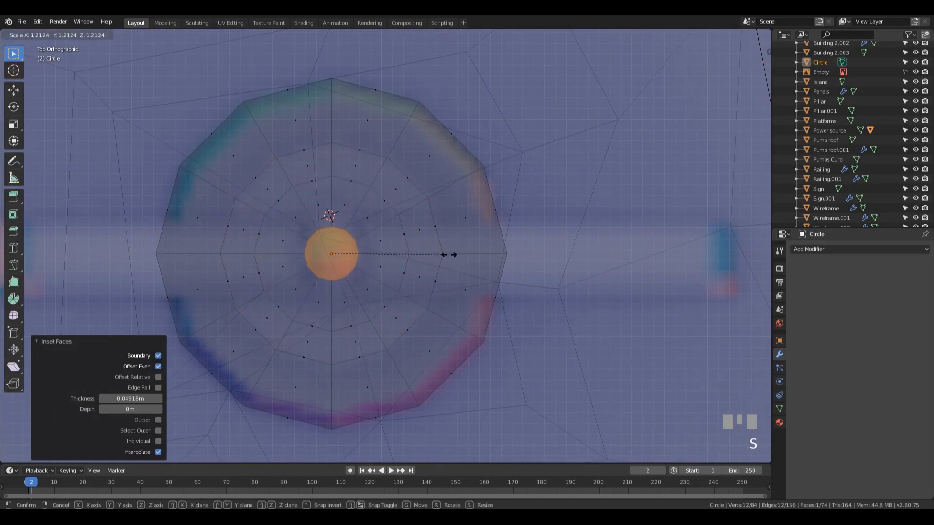
click(464, 260)
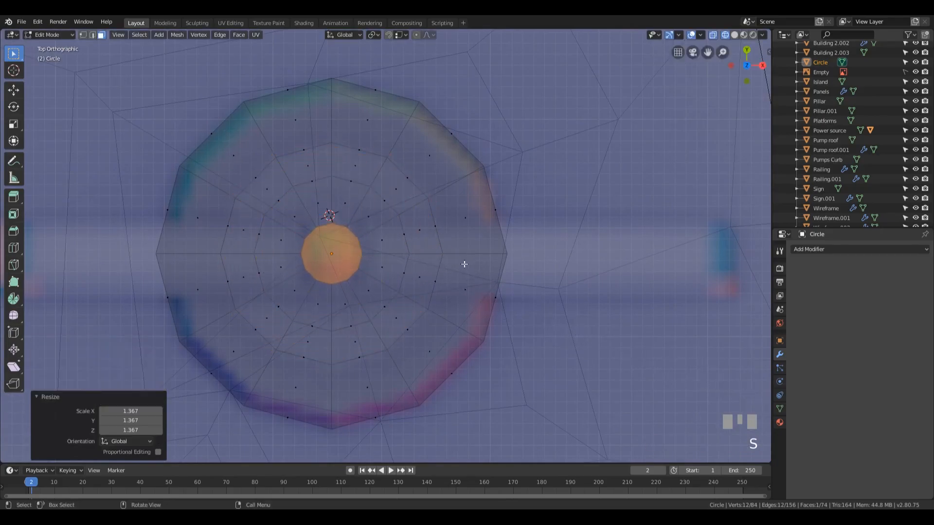
scroll(464, 243, down, 3)
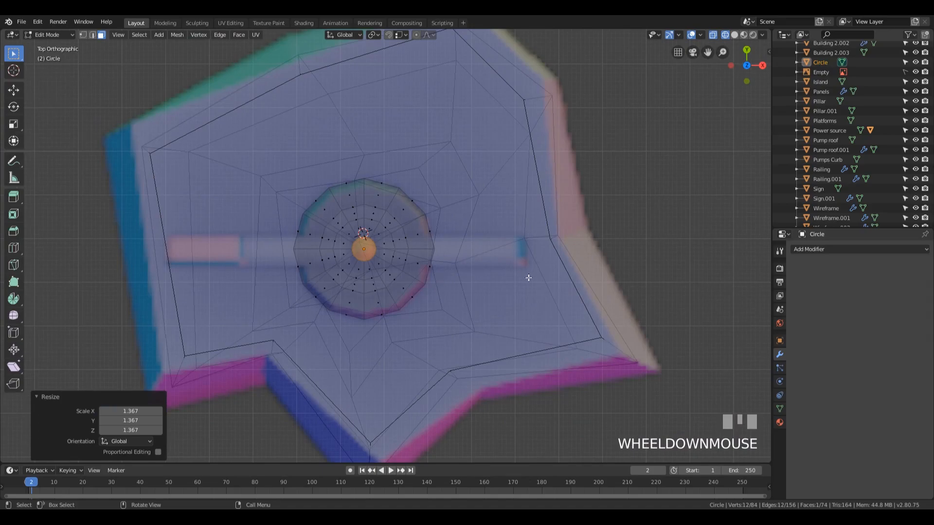
In front view, extrude the small central face up about 0.695 m to form a pole
middle_drag(524, 274, 504, 244)
key(KP_1)
scroll(496, 238, down, 5)
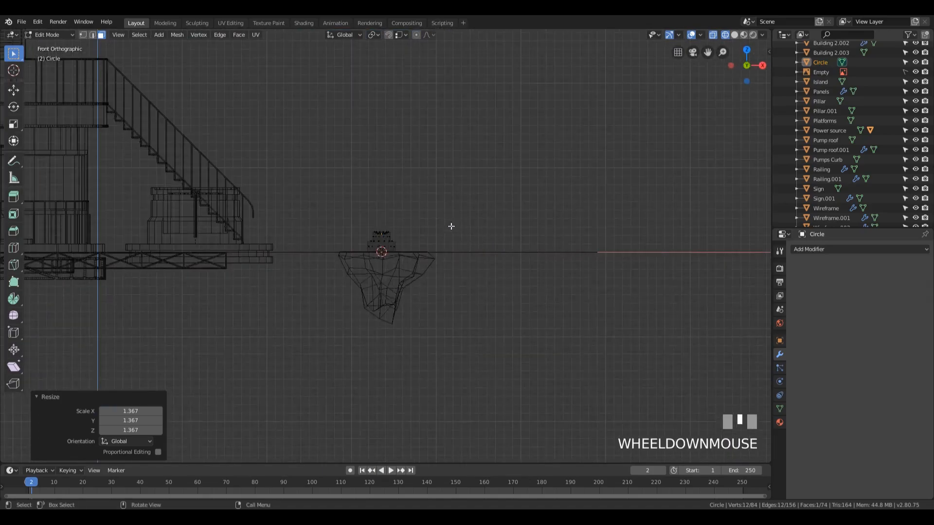
key(e)
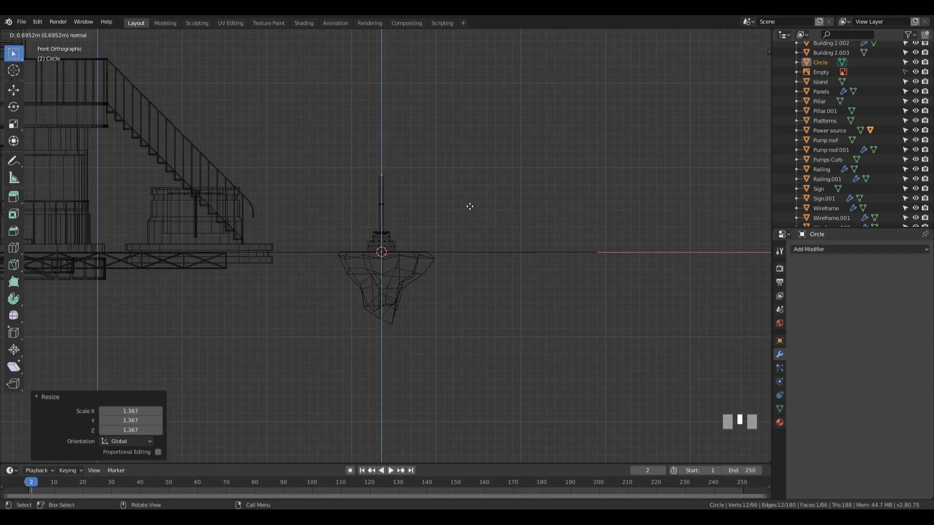
click(469, 206)
Return to solid shading and raise the pole's top face along Z by about 0.025 m
scroll(423, 189, up, 5)
key(z)
click(490, 195)
mouse_move(489, 194)
middle_down()
mouse_move(445, 207)
mouse_move(460, 247)
mouse_move(446, 213)
middle_up()
scroll(445, 208, down, 3)
shift+middle_drag(421, 164, 435, 228)
scroll(450, 240, up, 3)
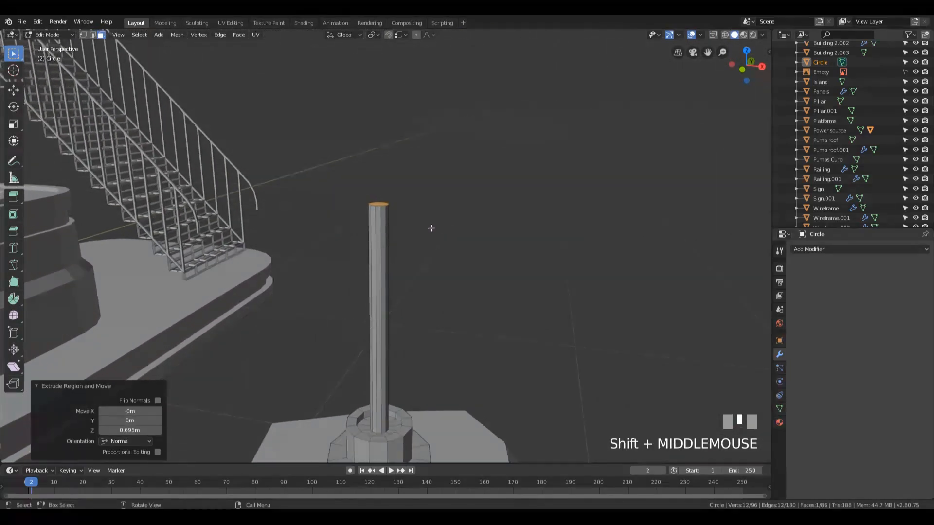
key(g)
key(z)
click(431, 187)
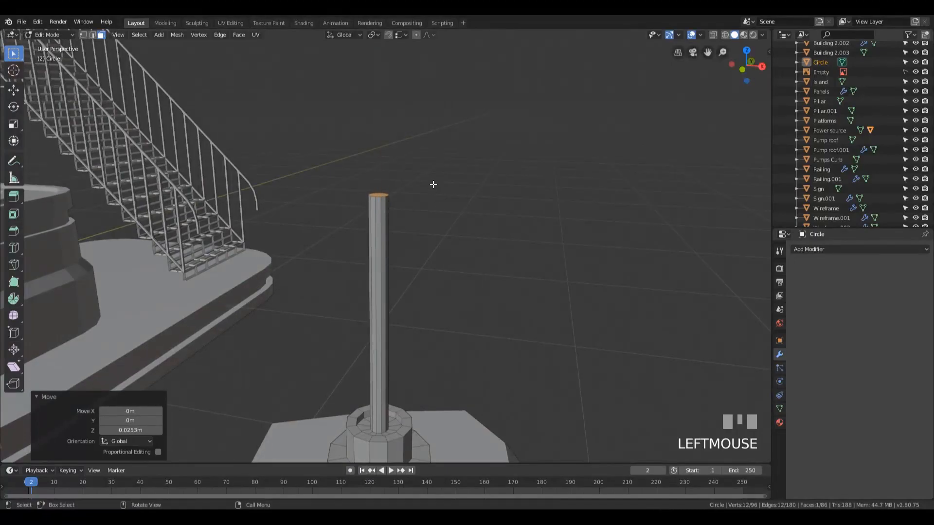
Extrude the pole's top face upward about 0.104 m to add an end section
scroll(445, 195, up, 2)
key(e)
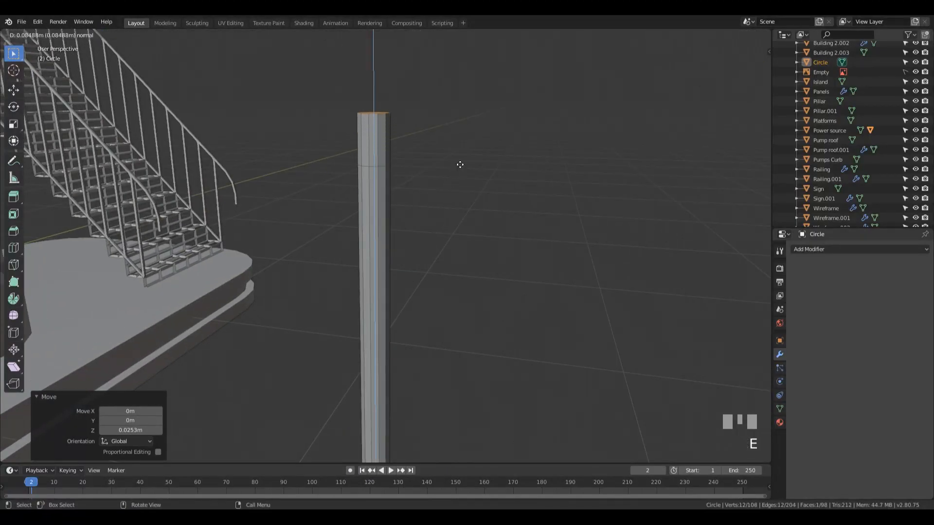
click(456, 154)
Add one loop cut near the bottom of the pole's end section, slid to a factor of about 0.797, and select the pole's top rim
mouse_move(455, 154)
middle_down()
mouse_move(457, 132)
mouse_move(452, 144)
middle_up()
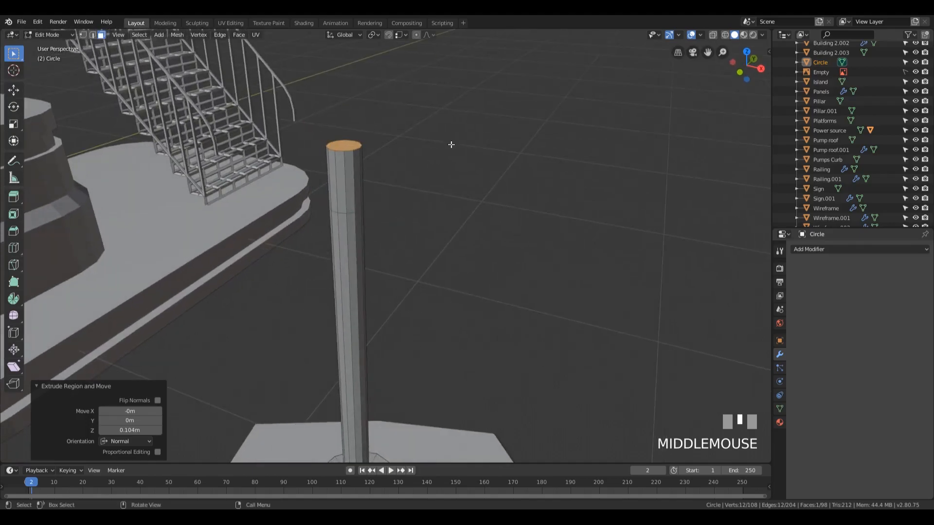
key(ctrl+r)
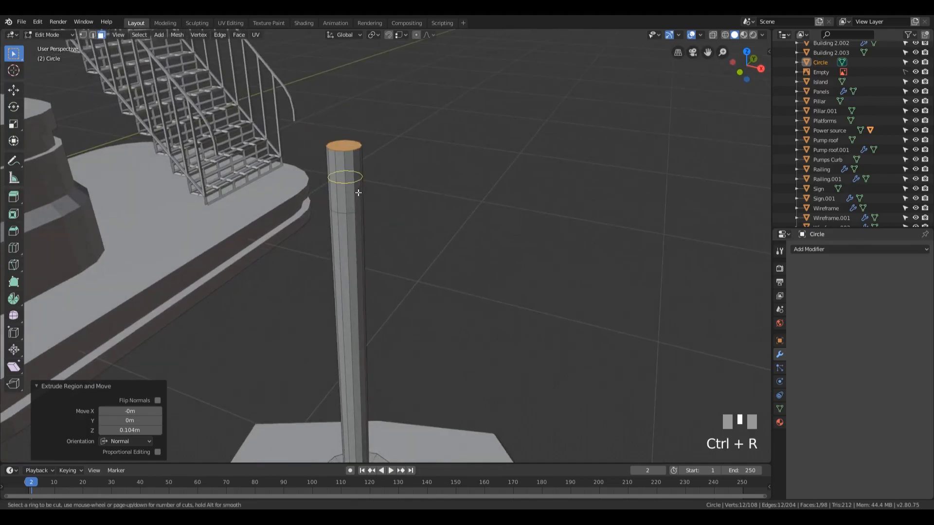
click(361, 192)
click(362, 187)
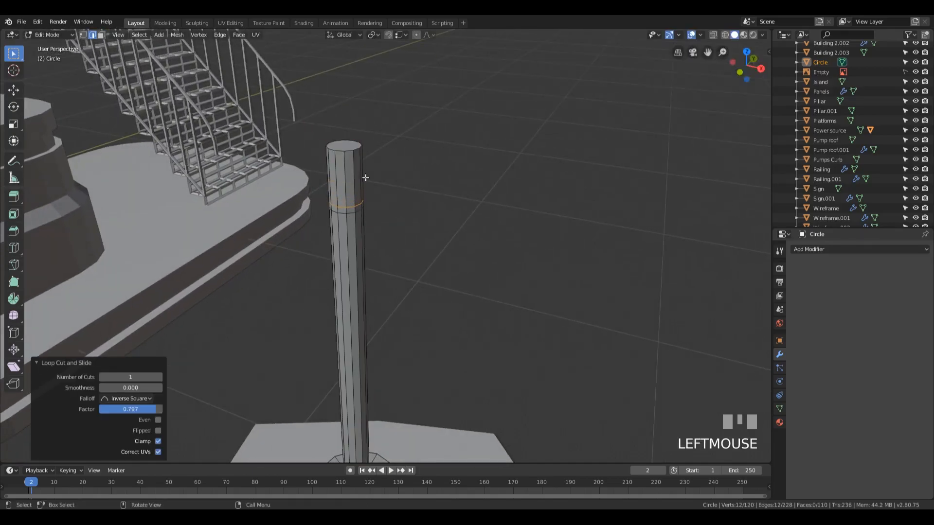
alt+click(348, 149)
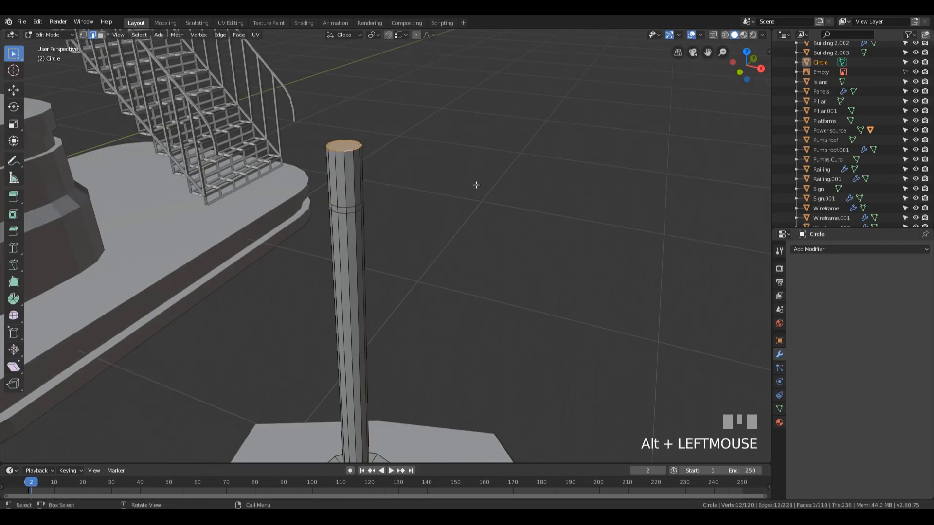
Bevel the pole's top rim with a width of about 0.0214 m and 3 segments to round the tip
key(ctrl+b)
scroll(467, 193, down, 1)
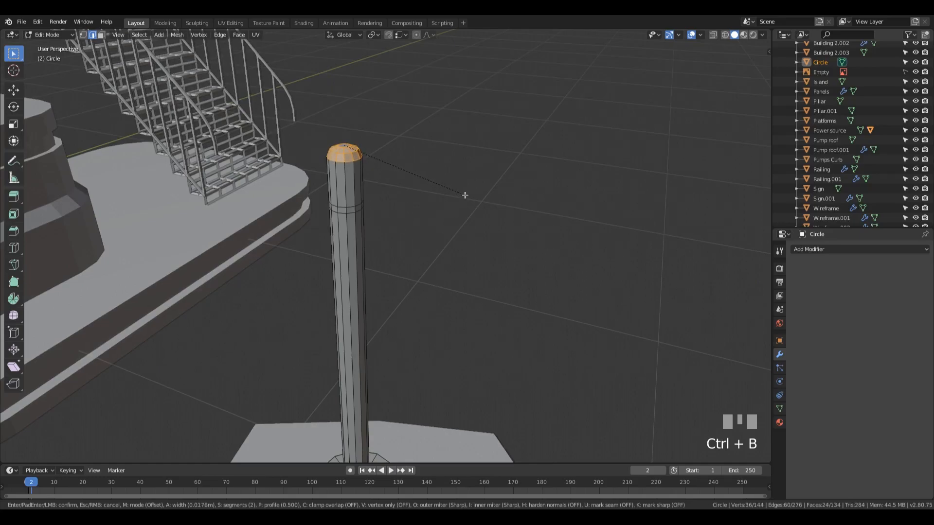
scroll(467, 198, up, 1)
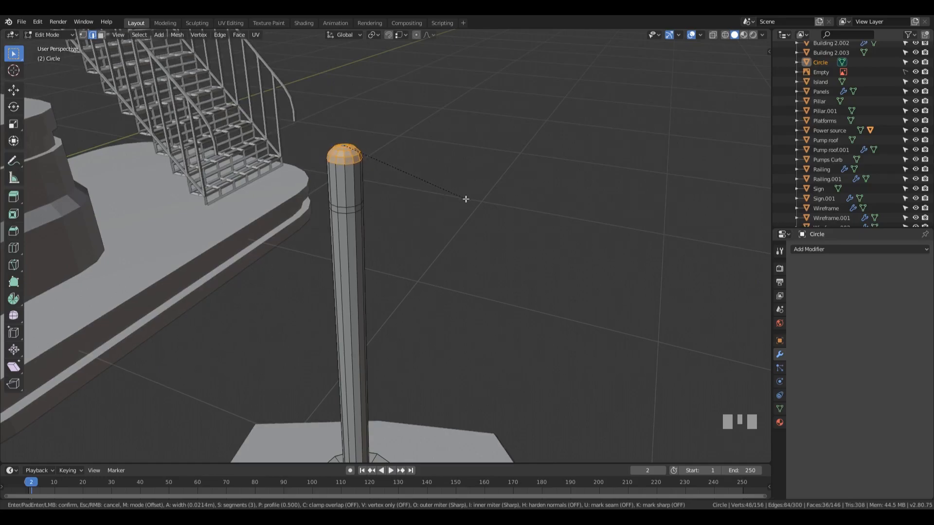
click(466, 199)
Extrude the narrow face band below the pole's rounded tip outward along its normals by about 0.0064 m to form a ring
middle_drag(351, 224, 366, 250)
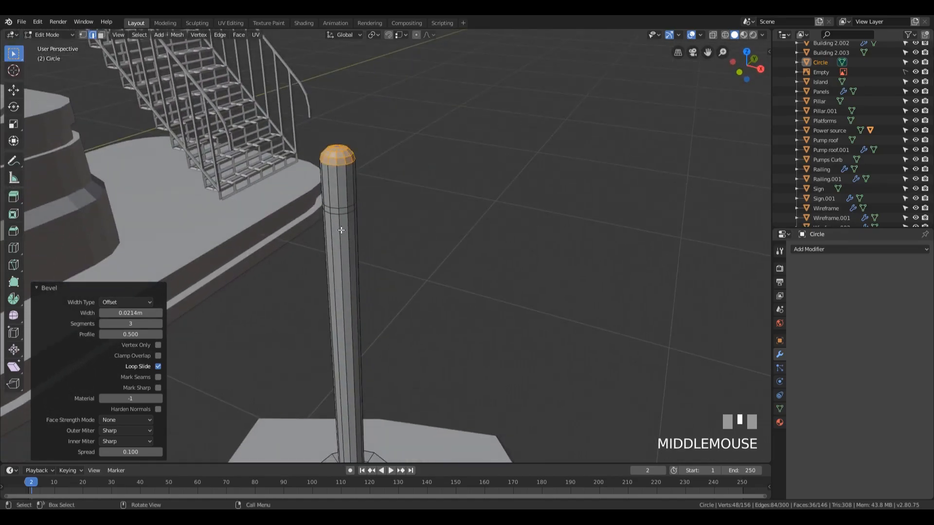
key(3)
alt+click(338, 215)
key(alt+e)
click(411, 235)
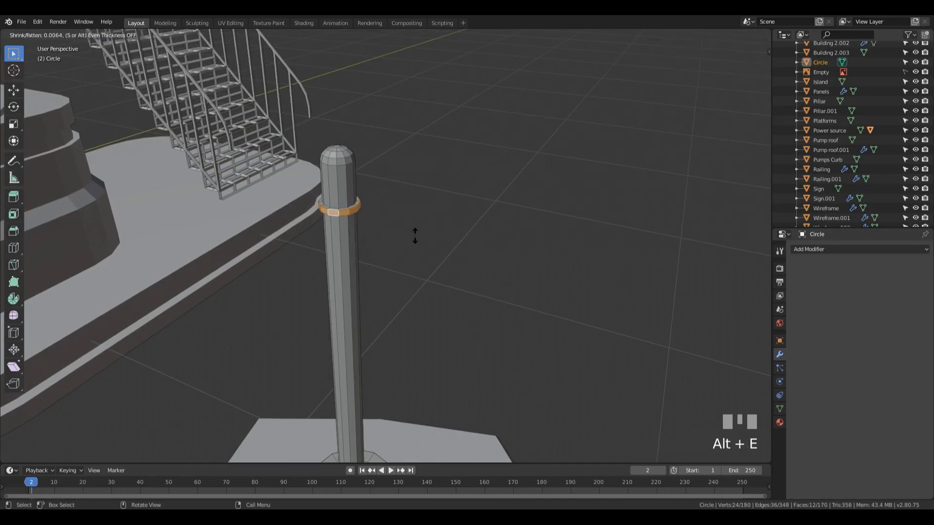
click(415, 235)
Grow the selection to the whole ring and raise it along Z by about 0.018 m
middle_drag(381, 202, 388, 214)
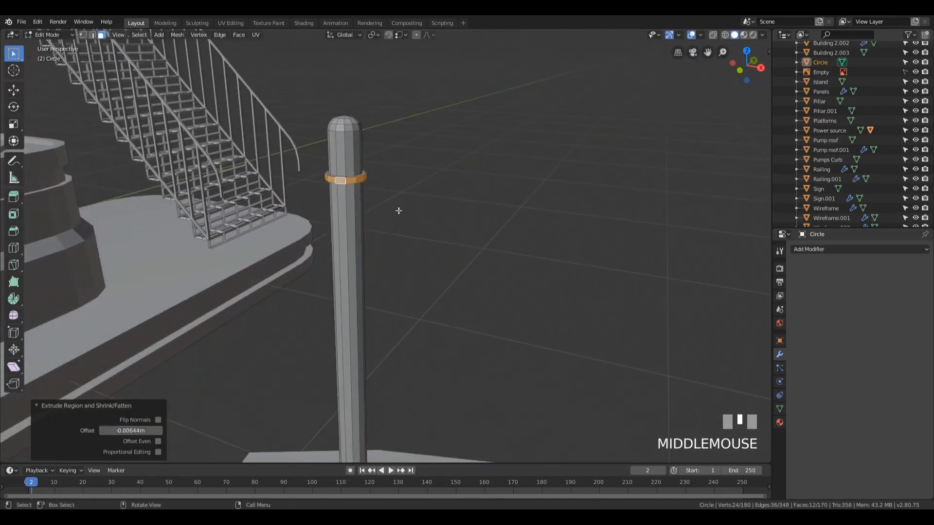
key(ctrl)
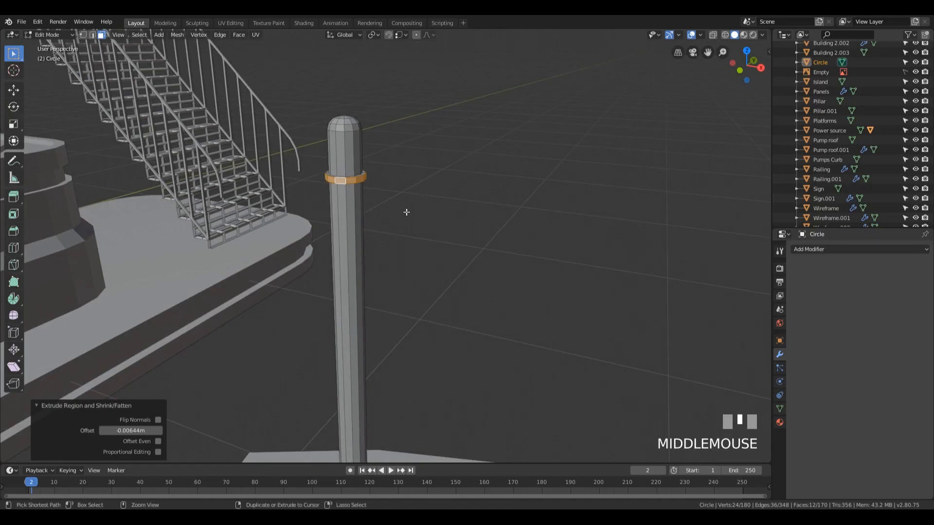
key(ctrl+KP_Add)
scroll(446, 179, up, 2)
shift+middle_drag(446, 179, 491, 257)
key(g)
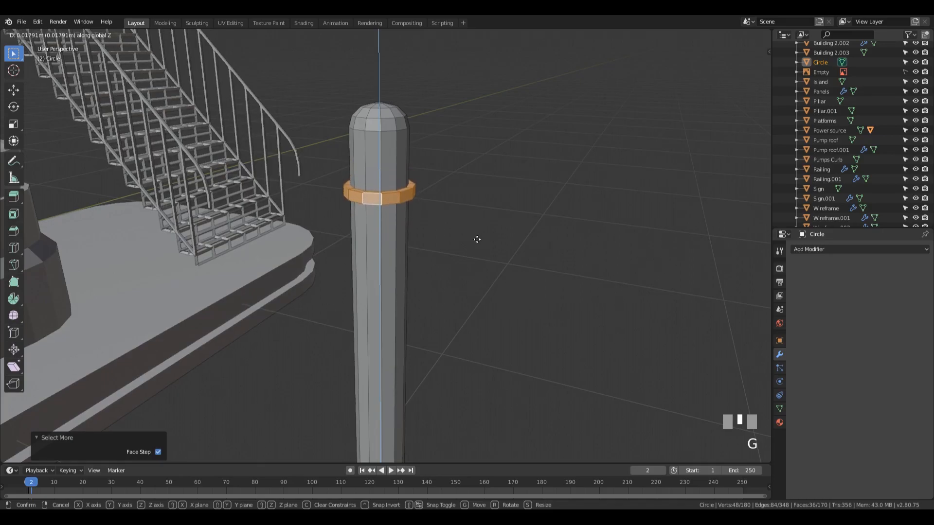
click(477, 239)
Select the edge loop where the rounded tip meets the ring's upper side and scale it by 1.113
key(2)
alt+click(409, 203)
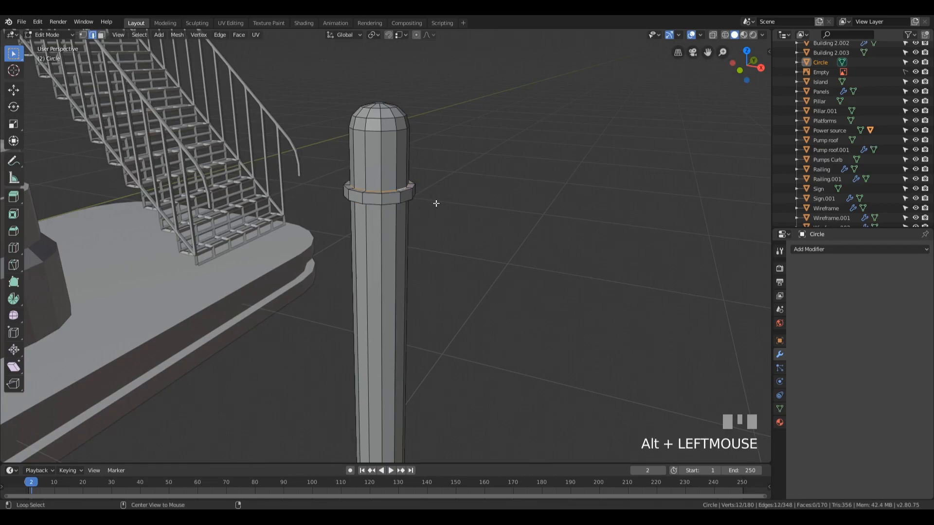
key(s)
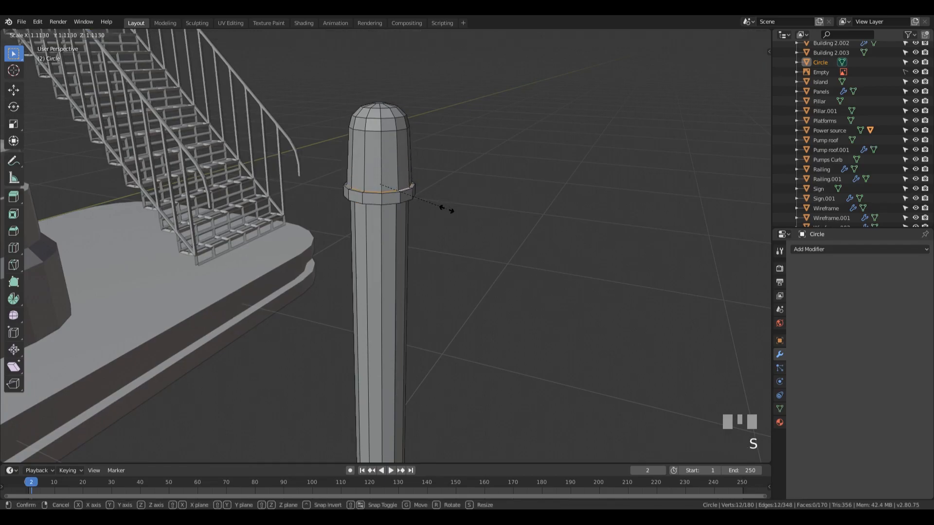
click(446, 209)
Add one loop cut just below the ring at factor -0.935 and bevel it about 0.0097 m with 1 segment
key(ctrl+r)
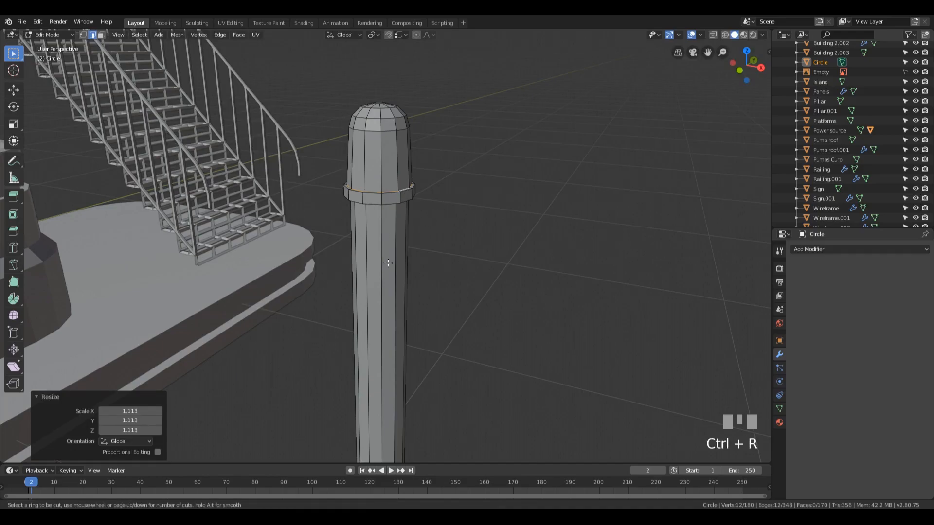
scroll(359, 396, down, 2)
key(ctrl+r)
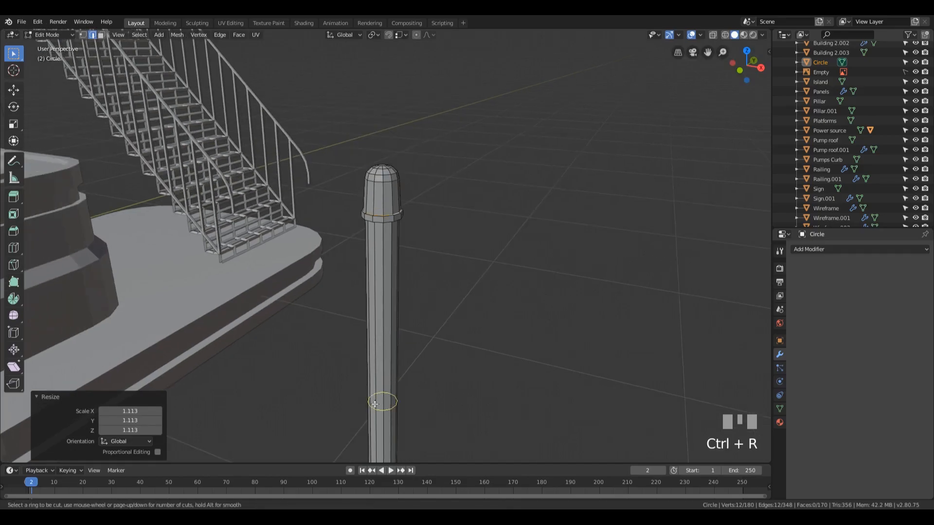
click(379, 401)
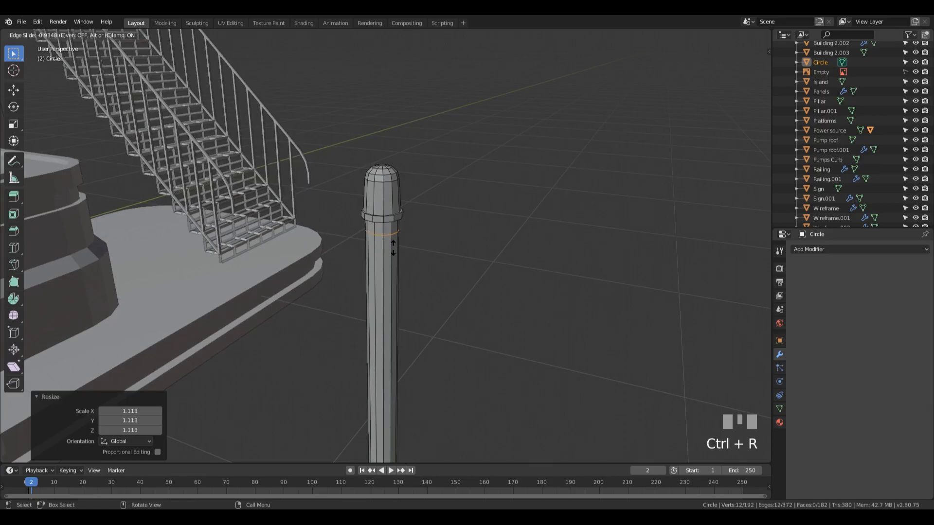
click(393, 248)
key(ctrl+b)
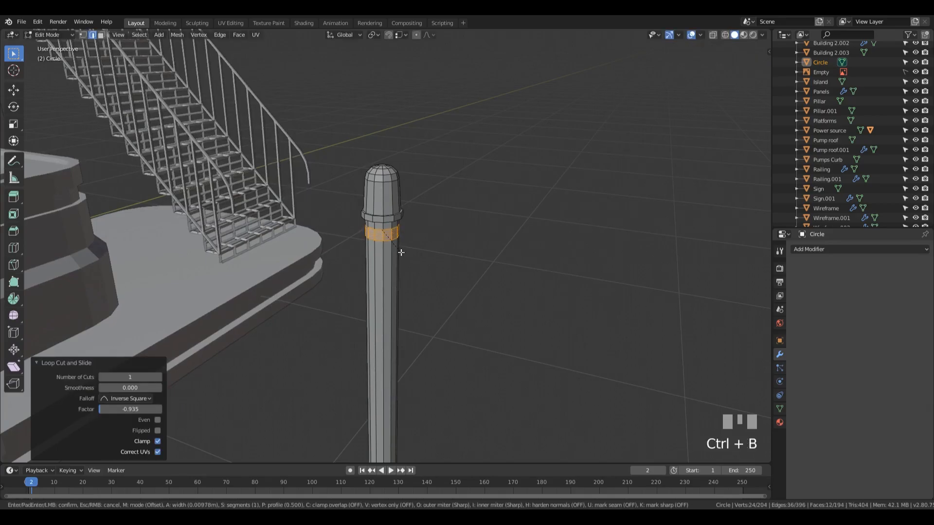
click(401, 252)
Extrude the beveled band outward along its normals by about 0.0147 m to form a wider collar
key(alt+e)
click(401, 252)
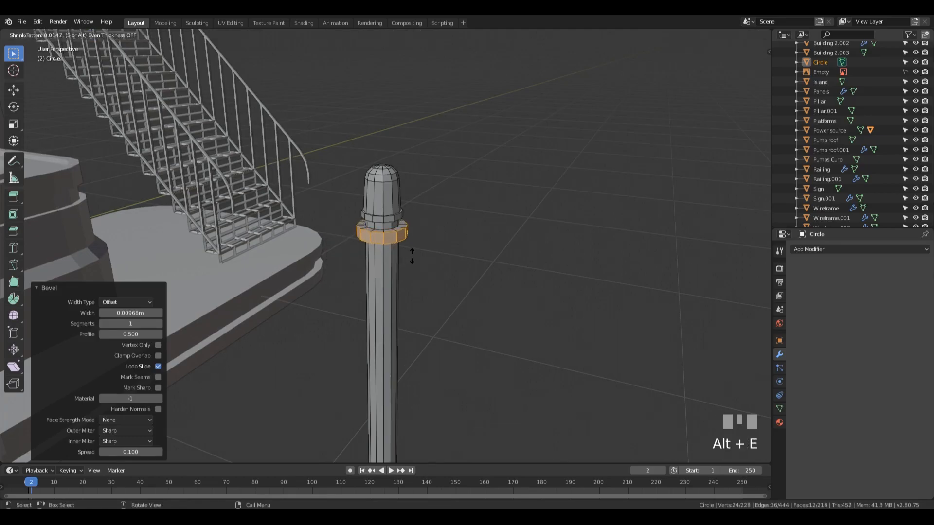
click(412, 256)
Select the long shaft faces between the base and the collar and scale them by 0.674 in X and Y only
key(Tab)
scroll(433, 250, down, 3)
middle_drag(433, 250, 410, 271)
scroll(548, 338, up, 3)
shift+middle_drag(548, 337, 448, 225)
key(Tab)
key(3)
alt+click(392, 224)
middle_drag(581, 242, 594, 319)
key(s)
key(shift+z)
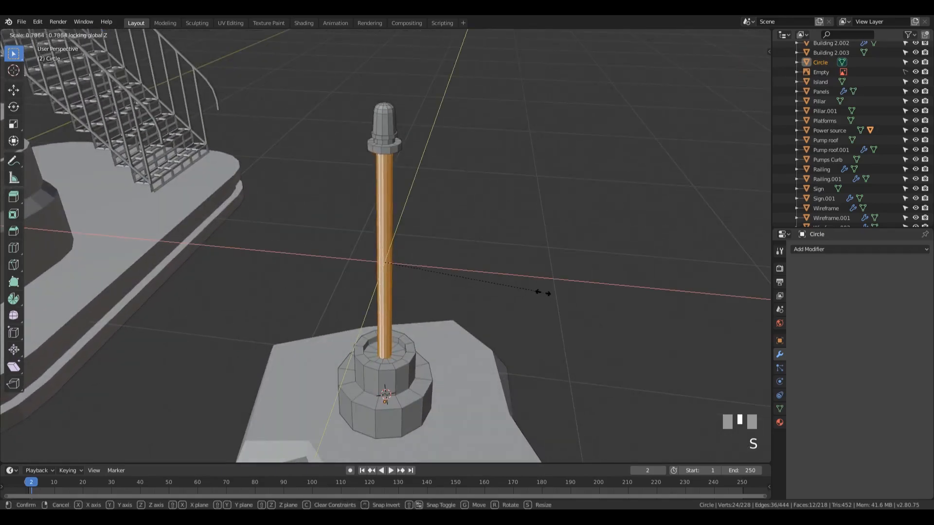
click(517, 279)
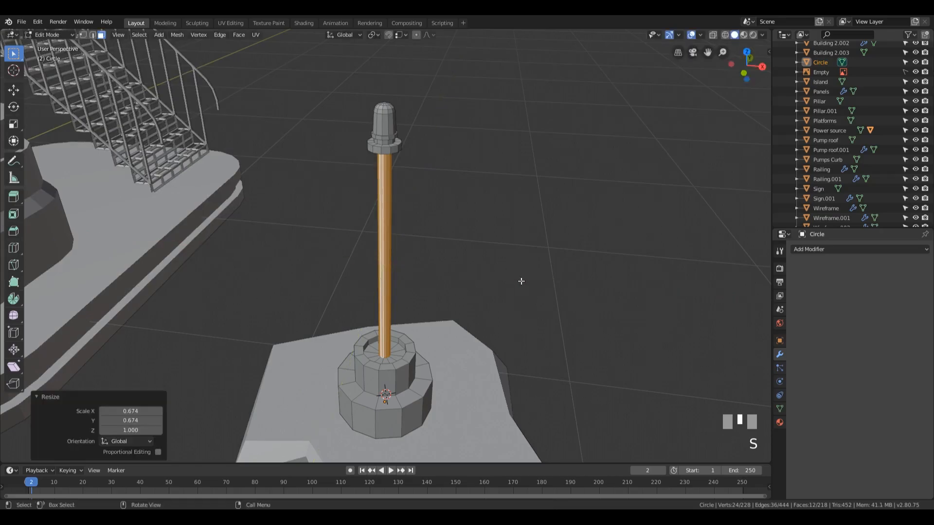
Return to Object Mode and save the file
key(Tab)
middle_drag(540, 211, 503, 208)
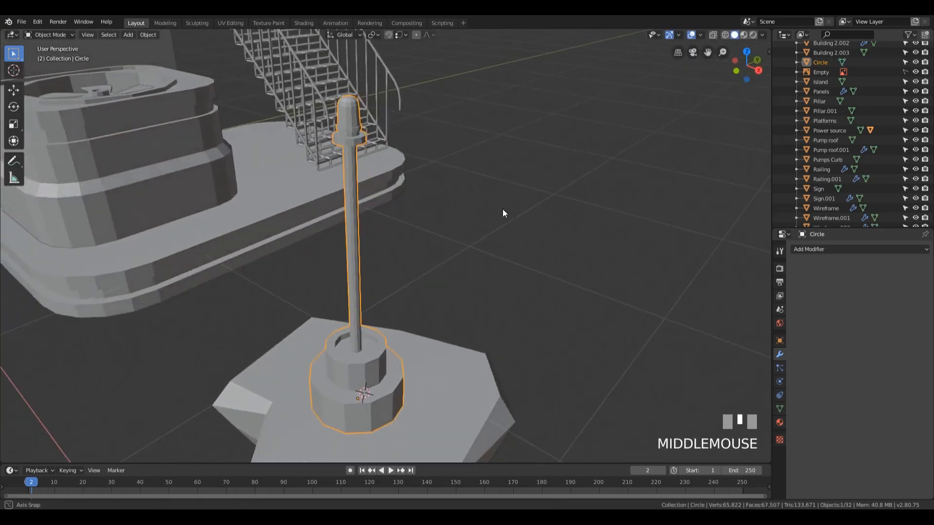
key(ctrl+s)
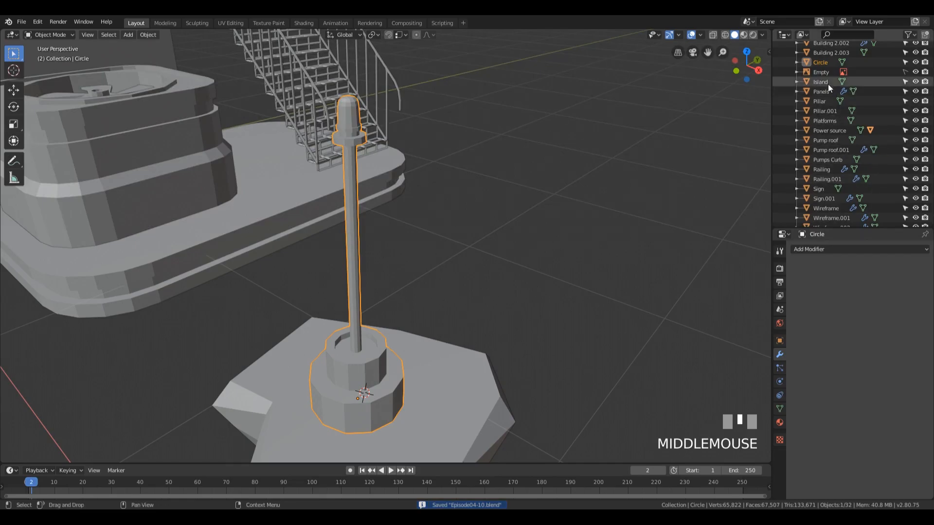
Rename the Circle object as Arrow base
double_click(823, 62)
text(Arrow base)
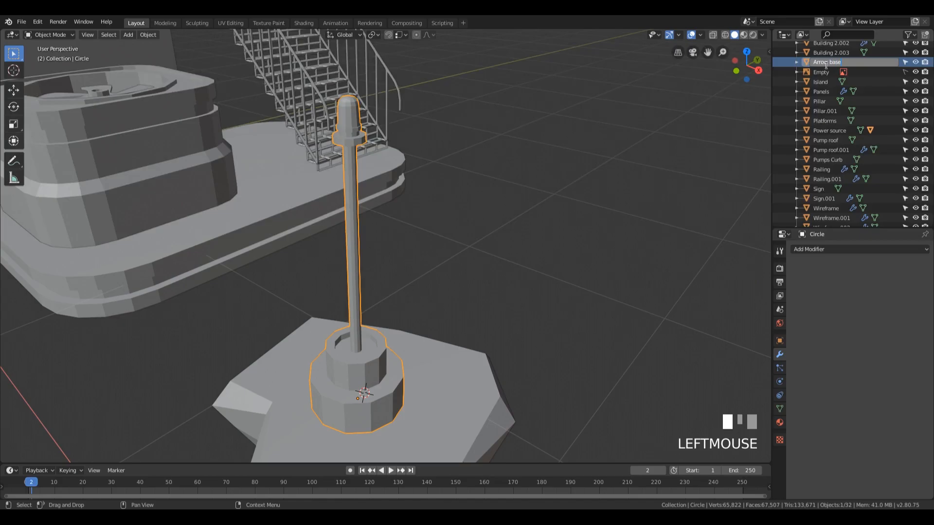
key(Return)
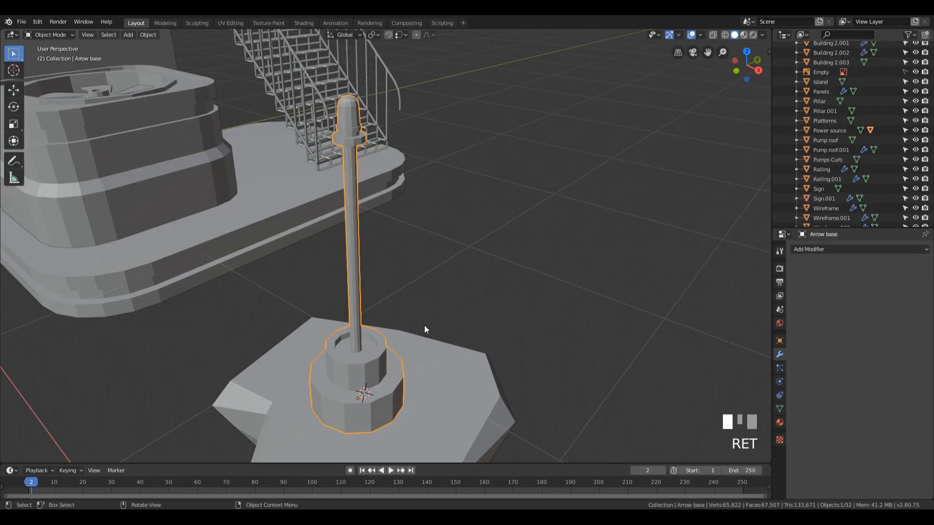
Add a plane mesh and raise it along Z to the upper part of the pole
key(shift+a)
mouse_move(441, 311)
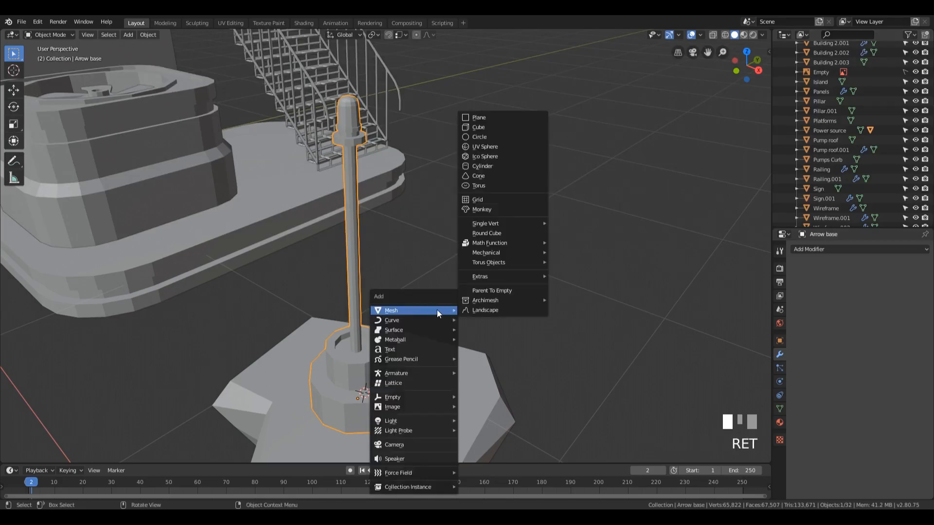
click(496, 120)
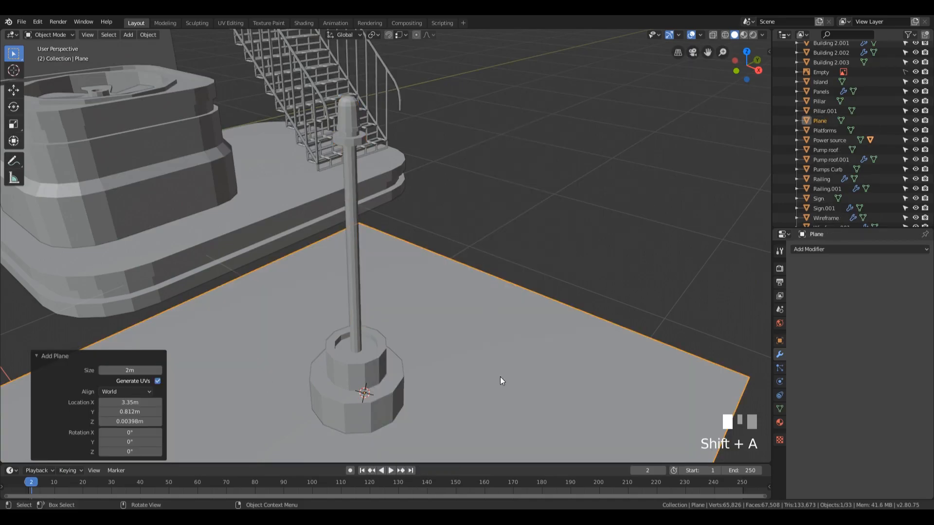
key(g)
click(468, 183)
In Edit Mode, scale the plane by 0.167 and rotate it 90° about X so it stands upright
key(Tab)
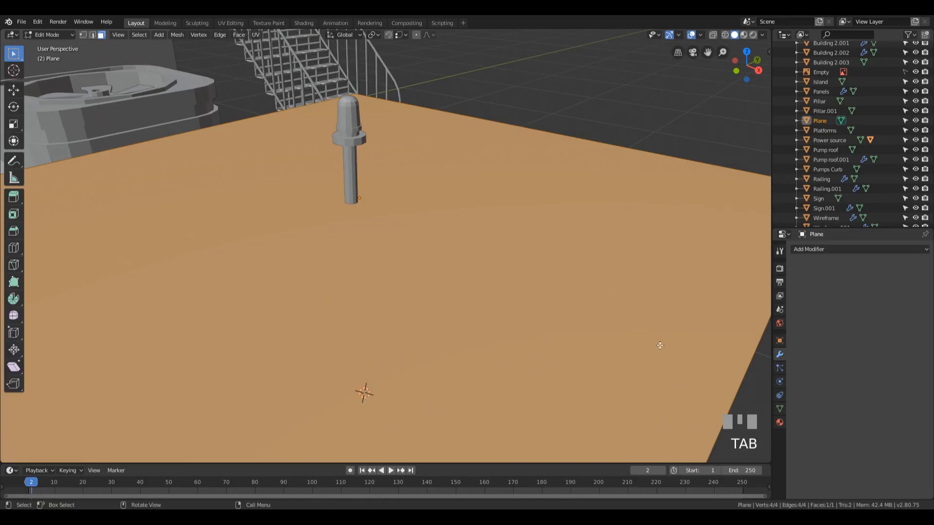
key(s)
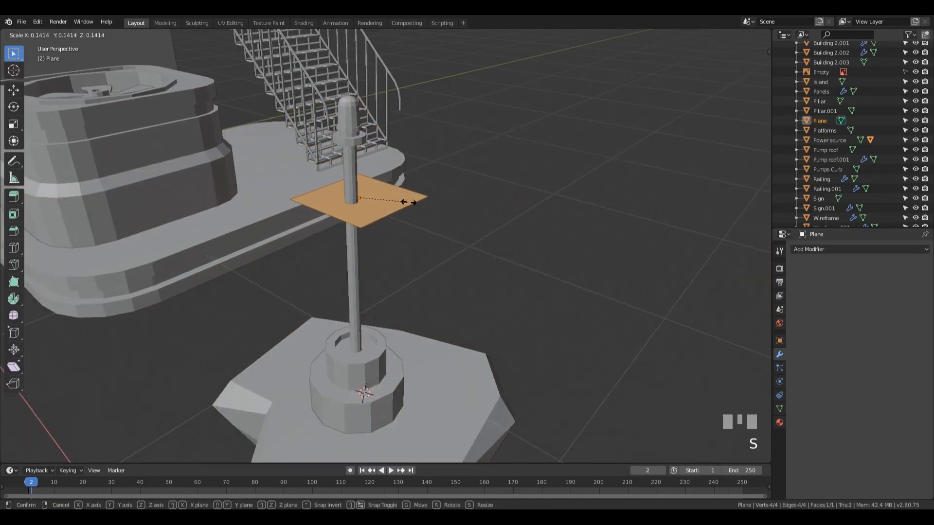
click(423, 203)
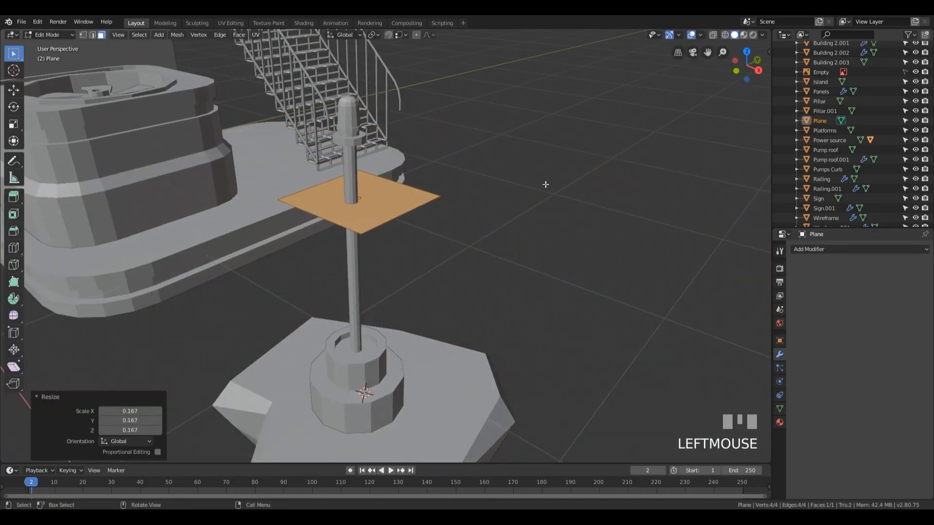
text(r)
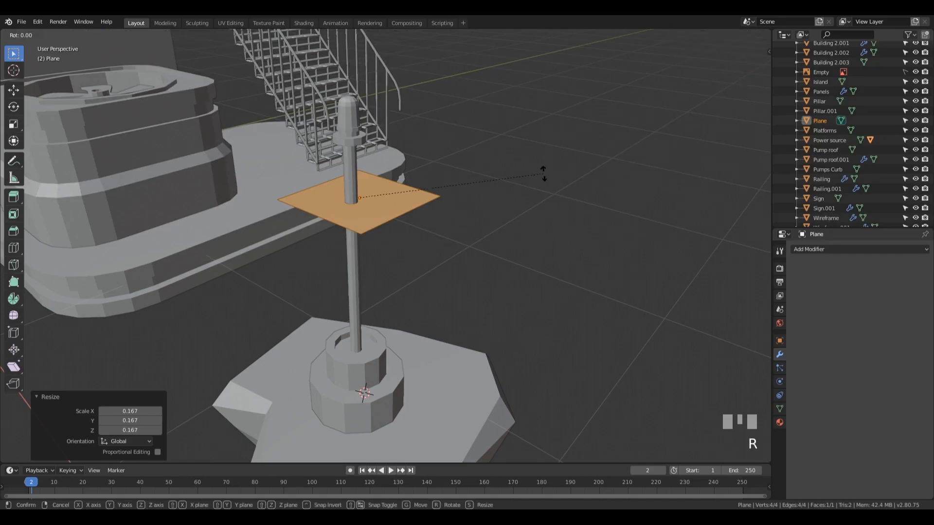
text(x90)
key(KP_Enter)
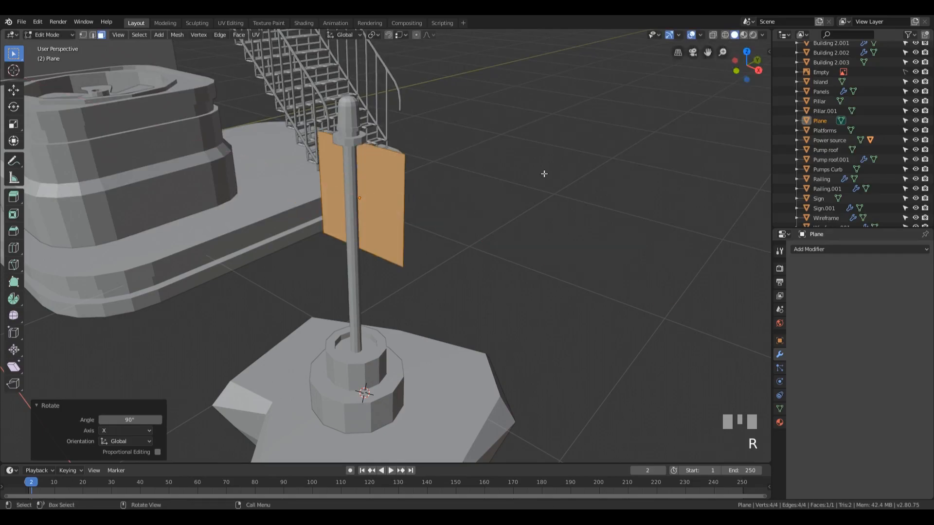
In front view, scale the upright plane by 0.667, then adjust it by a further 1.085
key(KP_1)
scroll(488, 203, down, 5)
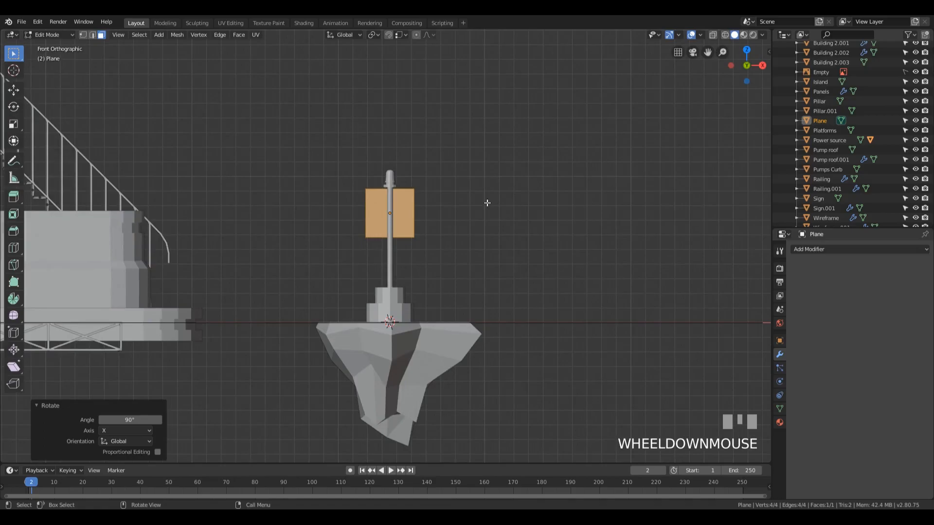
scroll(487, 202, up, 3)
key(s)
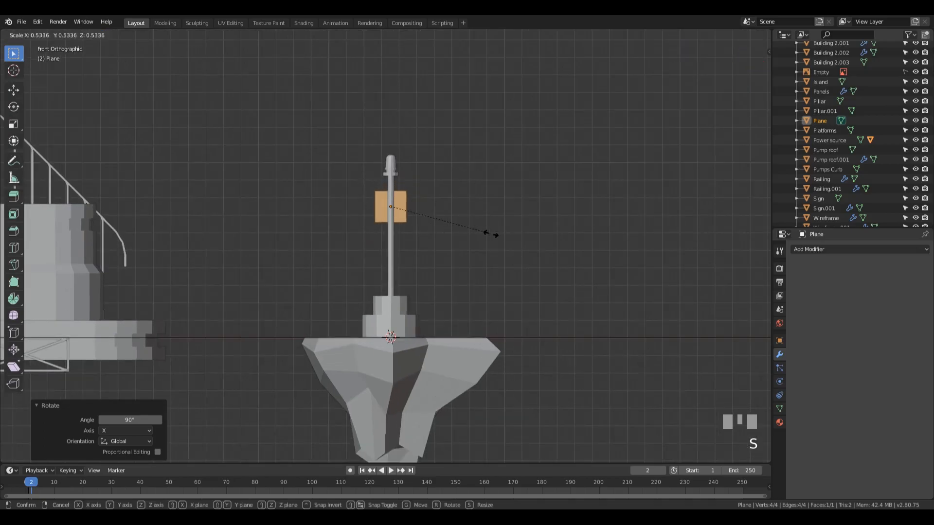
click(515, 246)
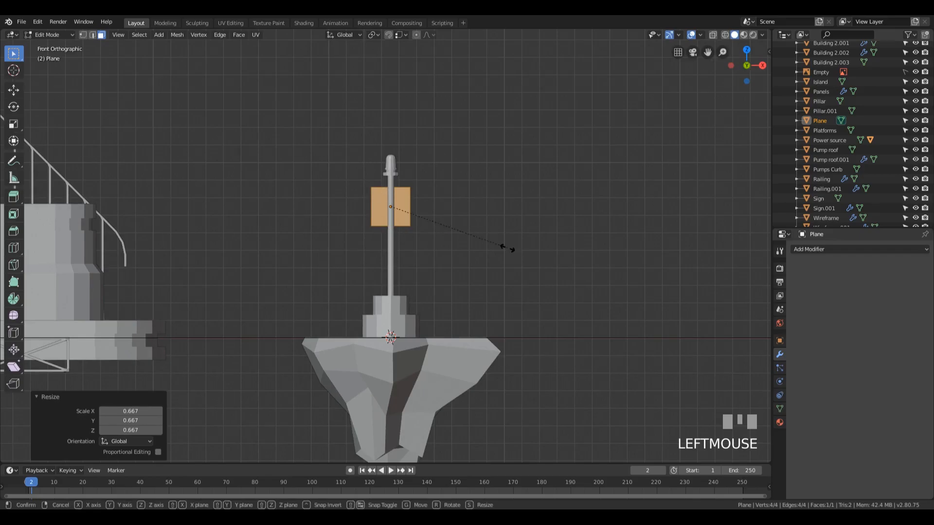
key(s)
click(517, 253)
Stretch the plane along X by 3.589 into a wide rectangle across the pole
key(s)
key(x)
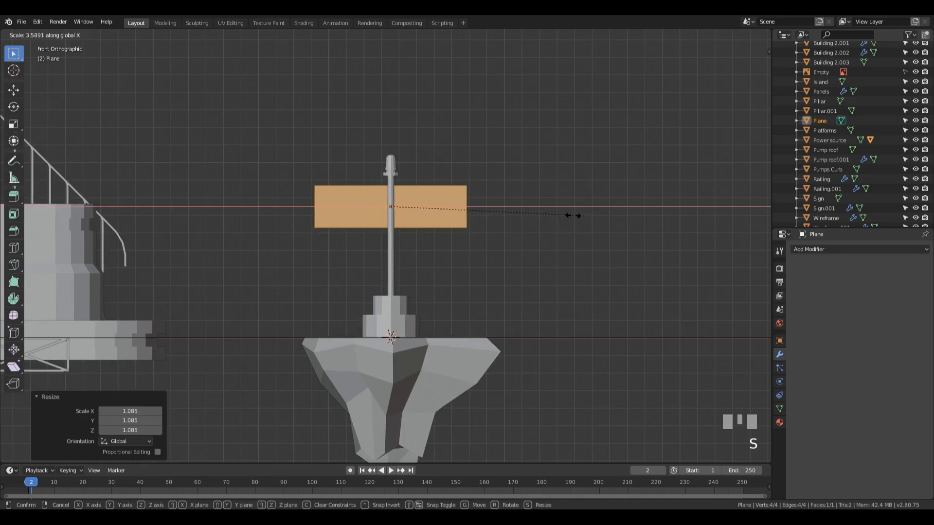
click(573, 215)
Delete only the rectangle's face, keeping its edges, and switch to vertex selection
shift+middle_drag(452, 168, 489, 171)
scroll(474, 178, up, 5)
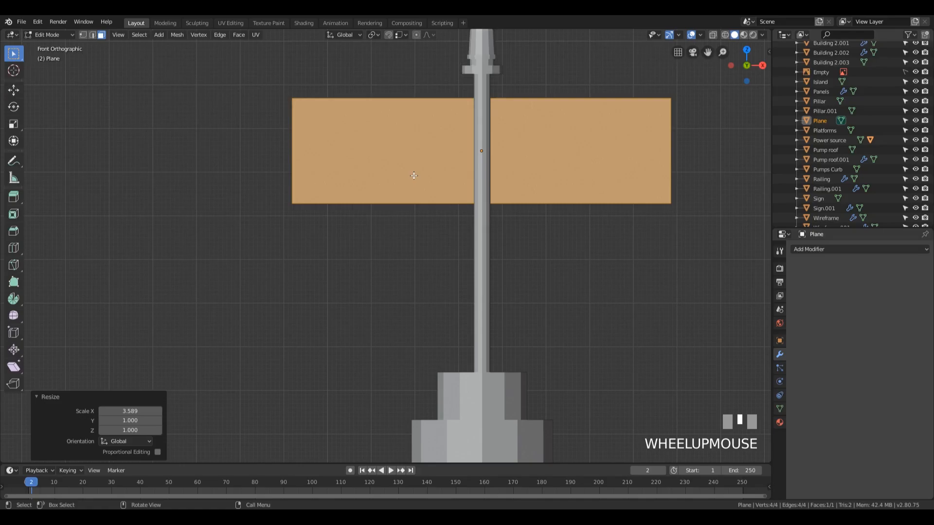
key(x)
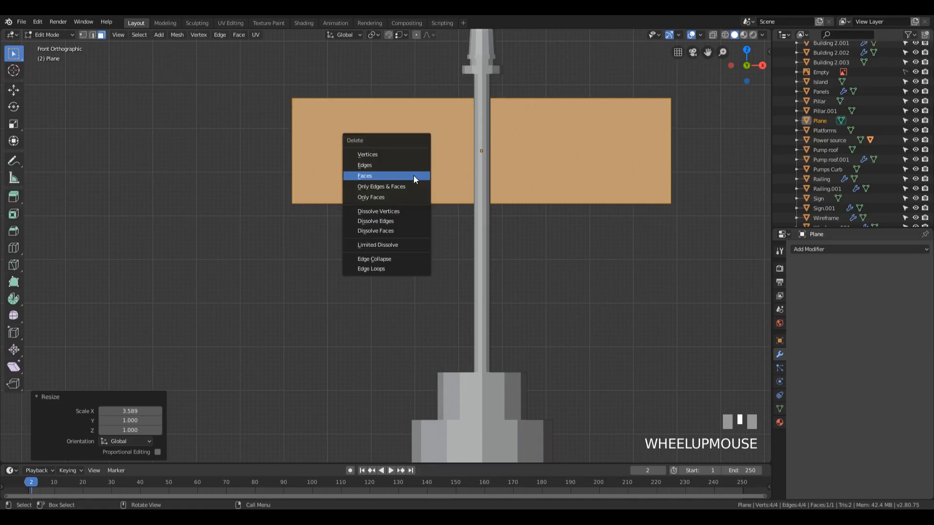
click(387, 197)
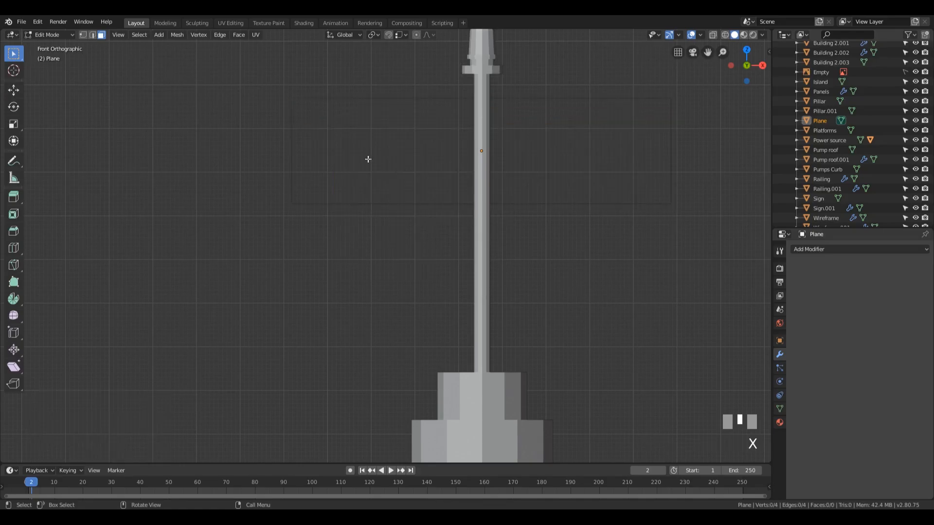
key(1)
scroll(362, 156, down, 2)
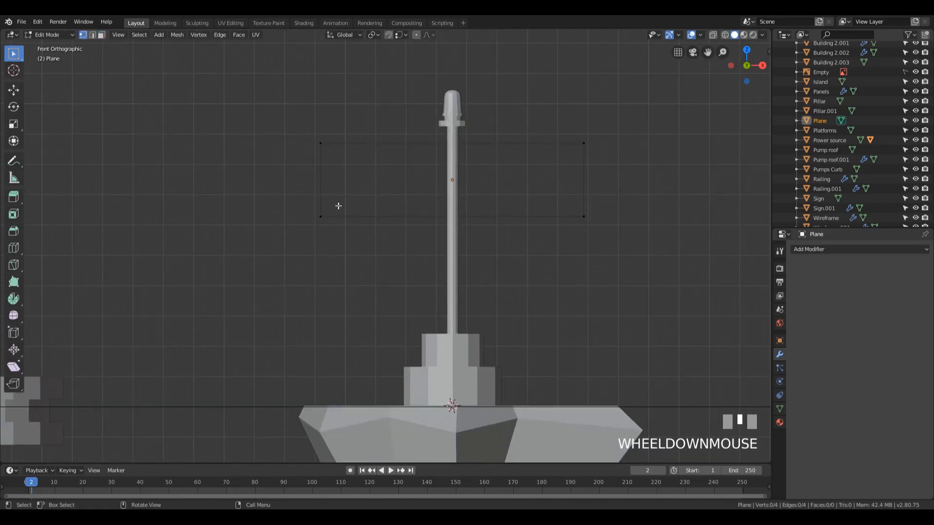
Add three cut points to the rectangle's arrowhead-side edge and scale the outer two apart by 3.040 along Z
key(ctrl+r)
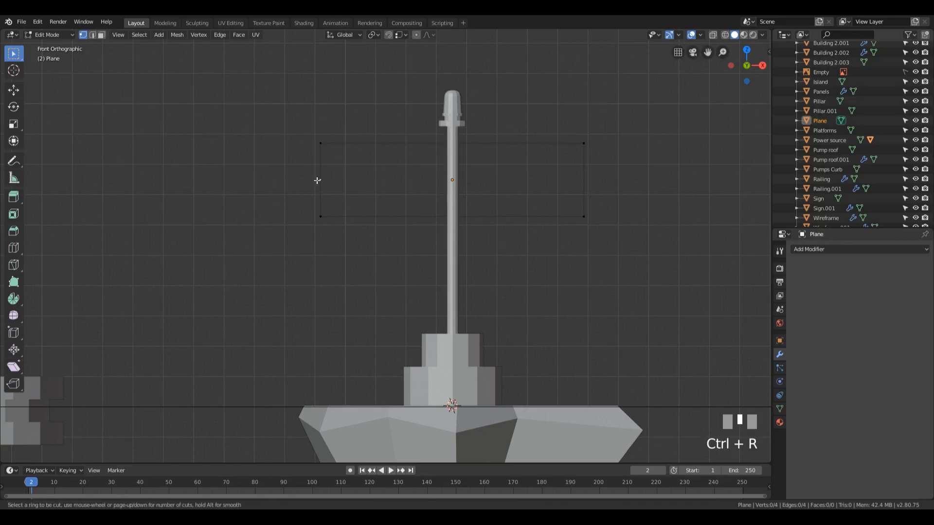
click(316, 181)
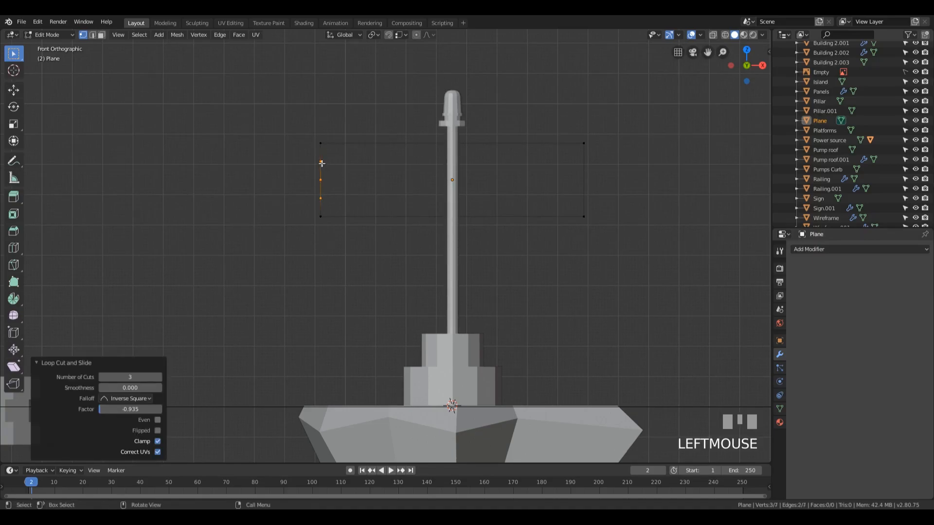
click(321, 162)
shift+click(322, 199)
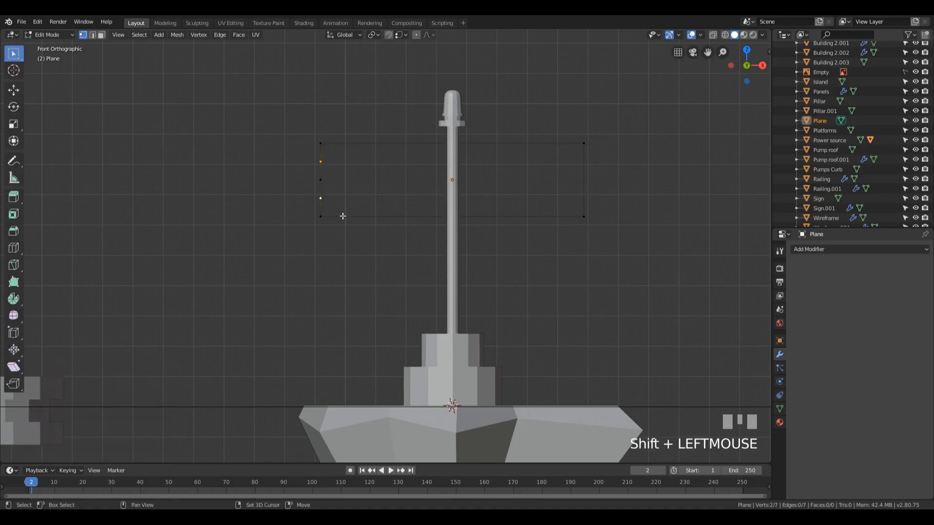
key(s)
key(z)
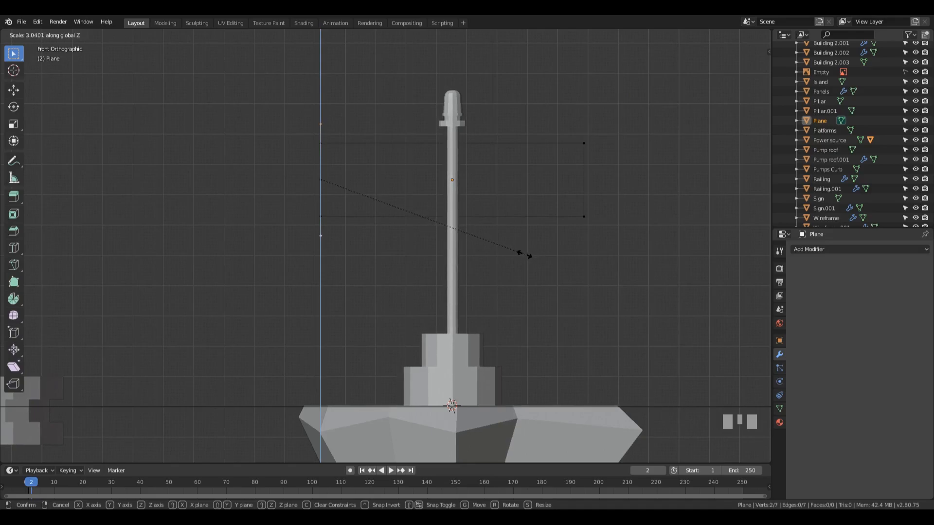
click(524, 254)
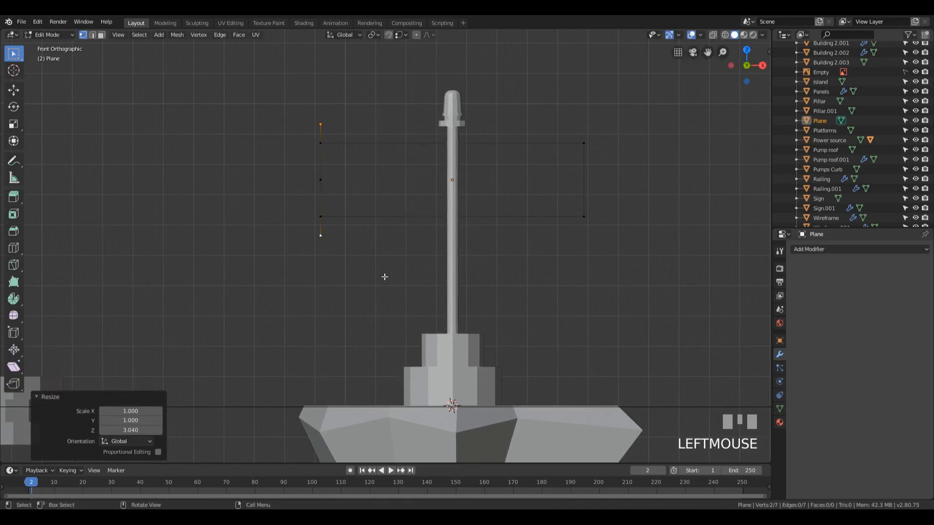
Move the middle cut vertex -0.274 m along X to form the arrow tip and fill the whole outline with a face
click(323, 183)
key(g)
key(x)
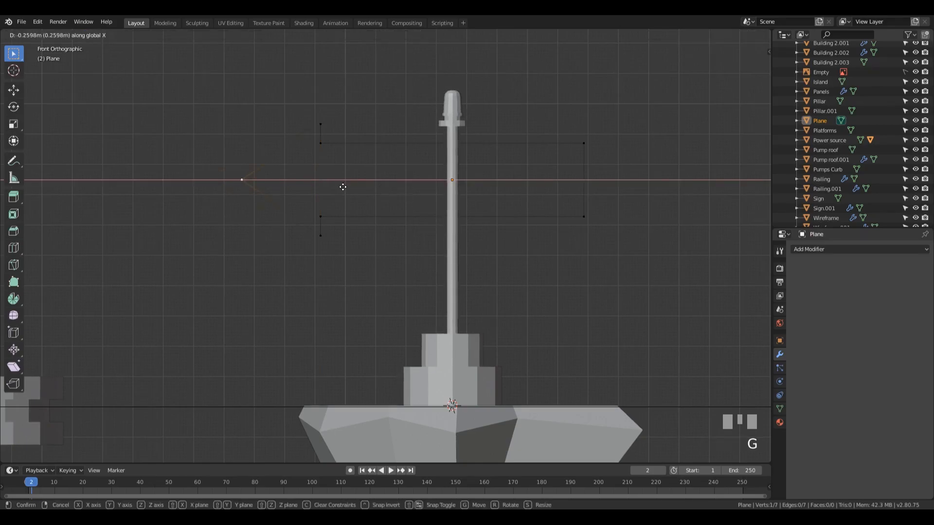
click(338, 188)
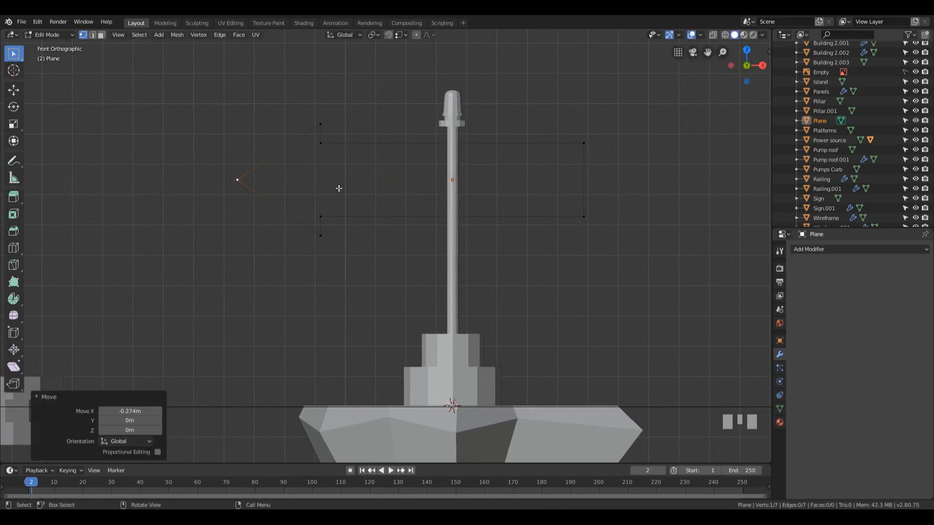
key(a)
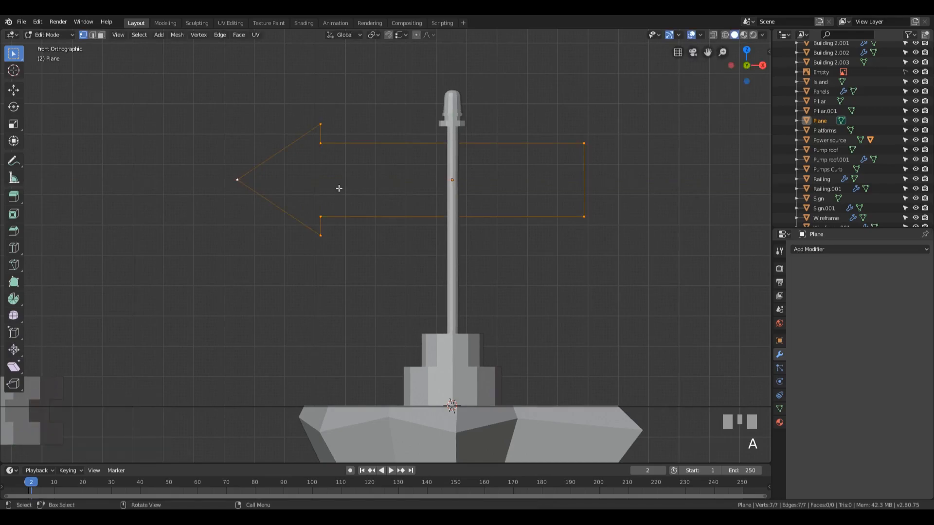
key(f)
key(Escape)
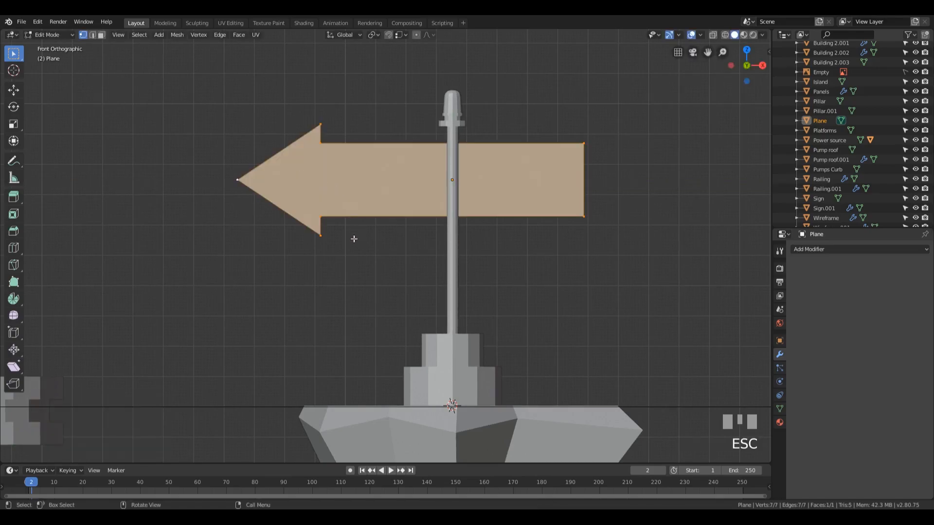
Round all arrow corners except the two inner ones with a 0.0267 m vertex-only bevel of 3 segments
shift+click(321, 217)
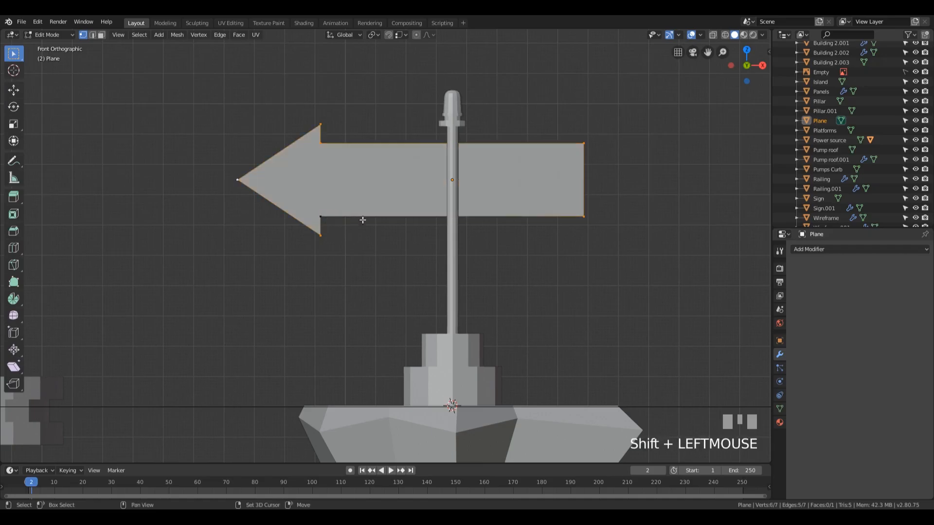
shift+click(316, 145)
key(ctrl+b)
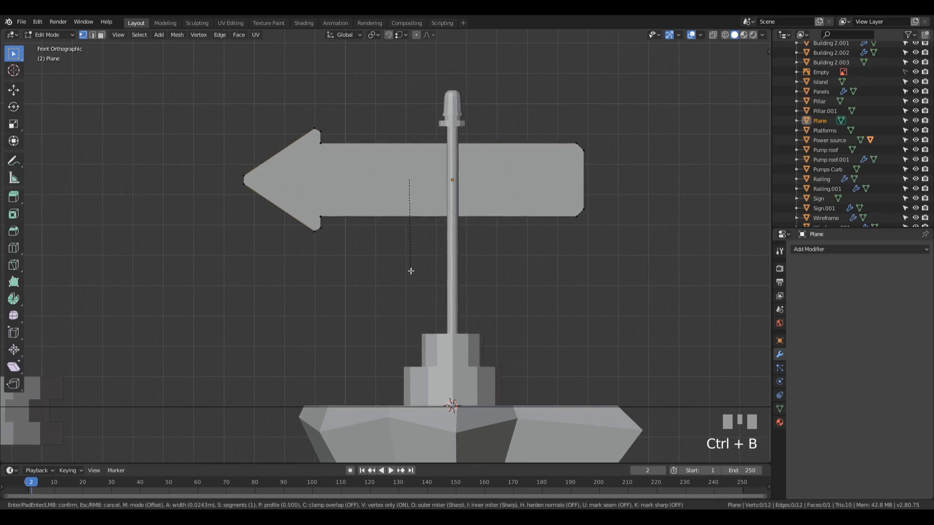
scroll(410, 271, up, 1)
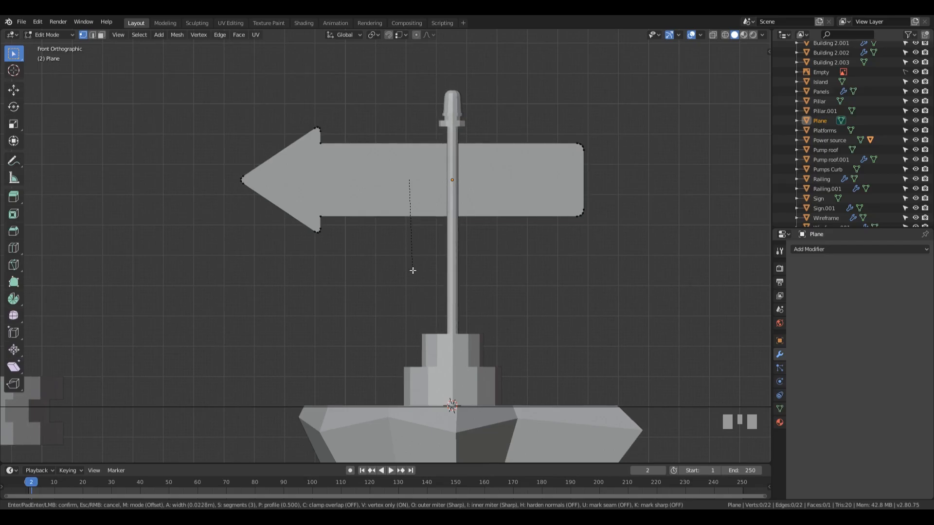
click(416, 271)
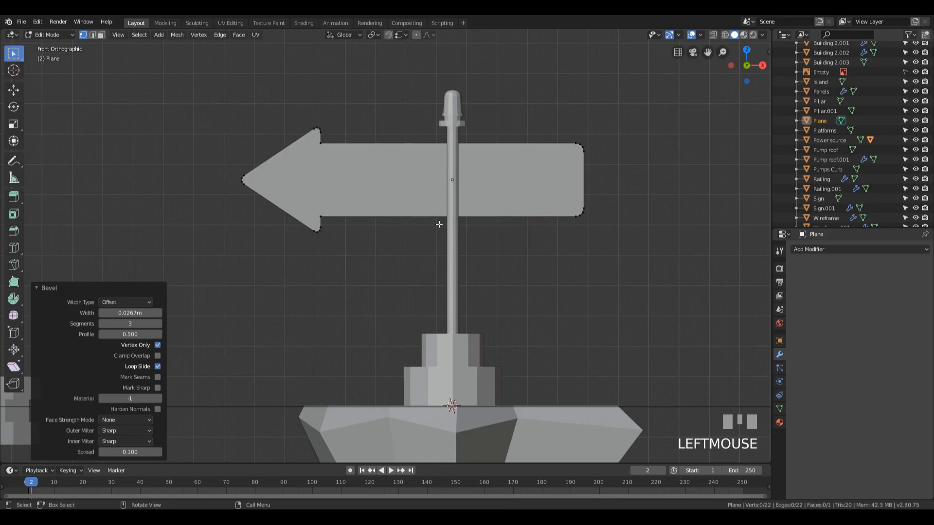
Move the whole arrow shape 0.0673 m along X to balance it across the pole
key(a)
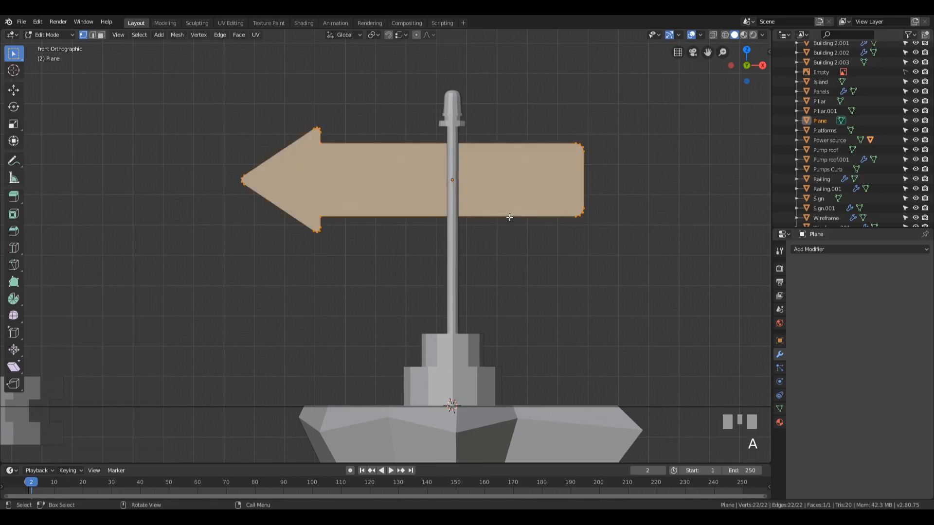
key(g)
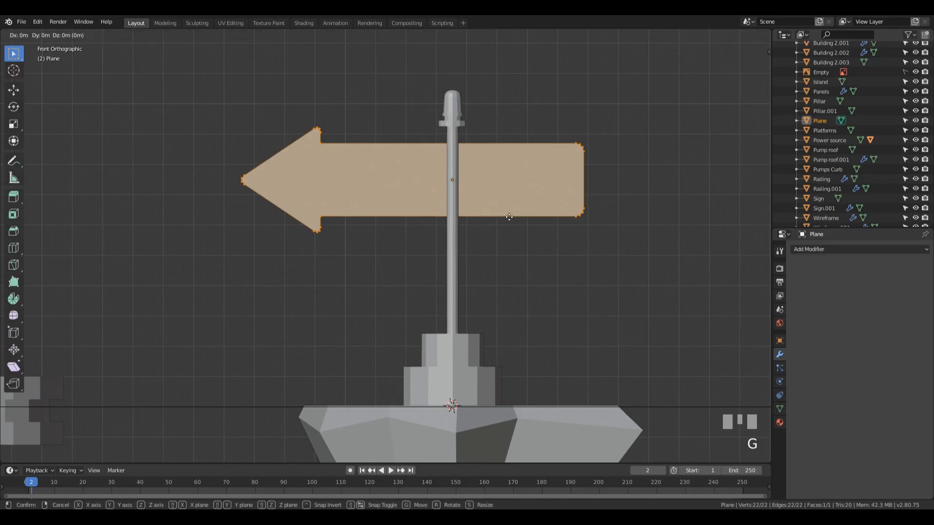
key(x)
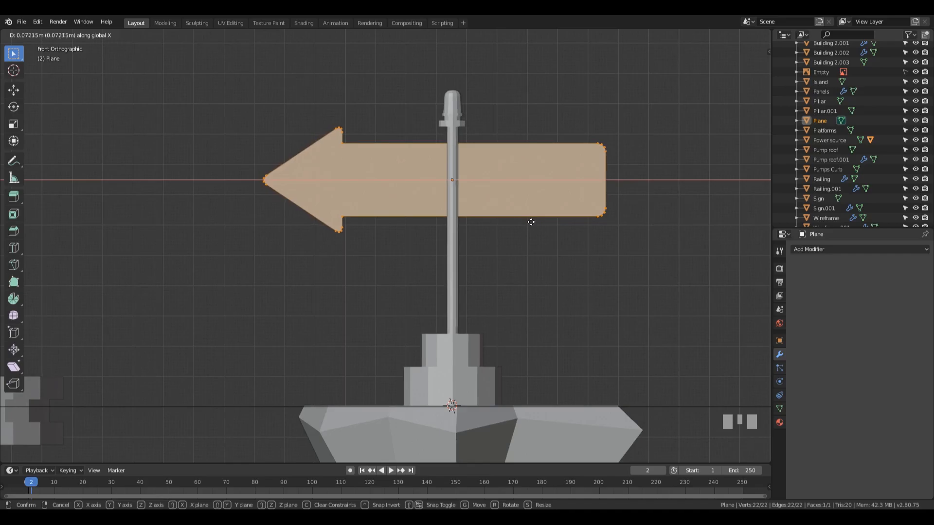
click(530, 221)
Extrude the arrow face about 0.06 m to give it thickness, nudge the extruded face slightly, and leave Edit Mode
middle_drag(641, 204, 575, 223)
key(e)
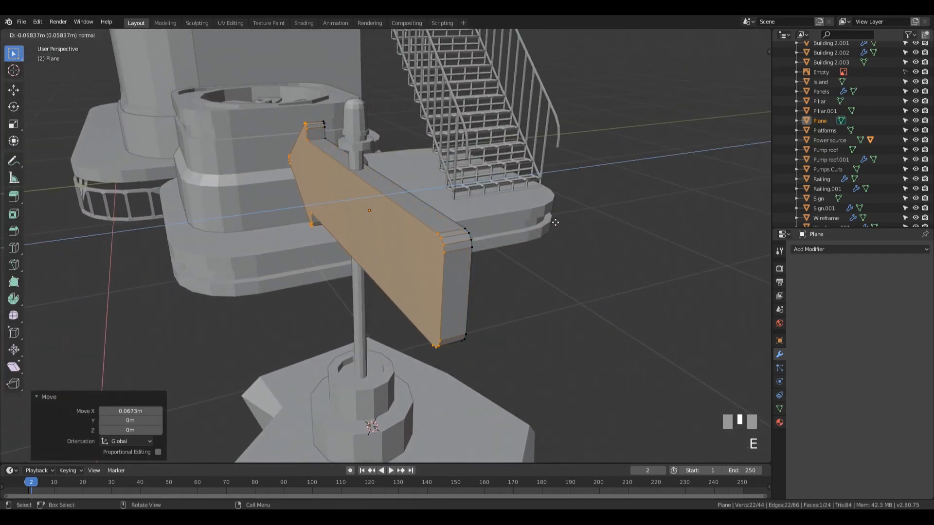
click(552, 221)
middle_drag(552, 222, 481, 231)
key(g)
click(444, 245)
scroll(453, 241, down, 2)
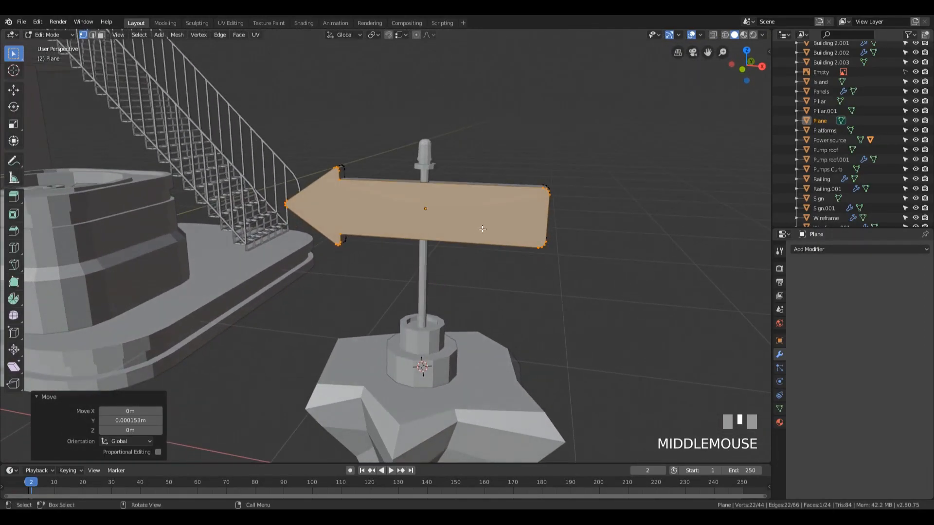
key(Tab)
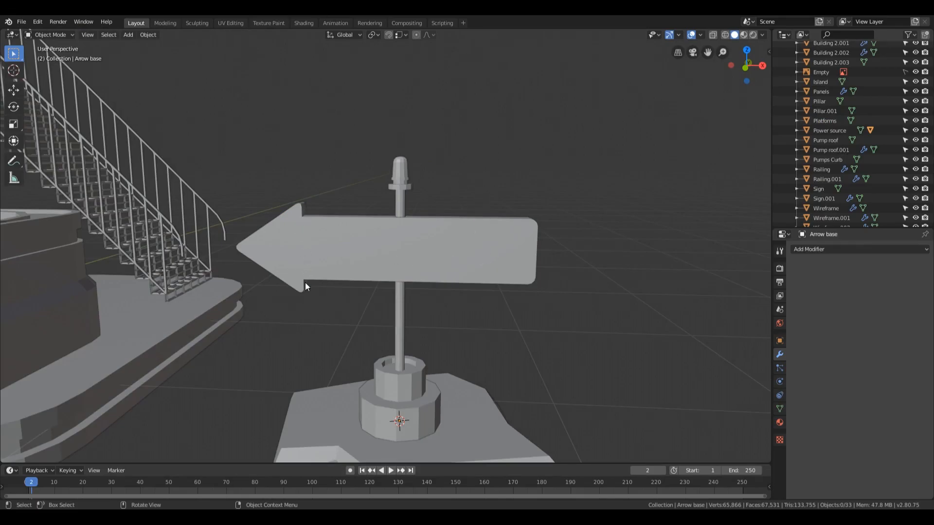
In the arrow's Edit Mode, snap the 3D cursor to the midpoint between the two inner arrowhead corners
click(315, 243)
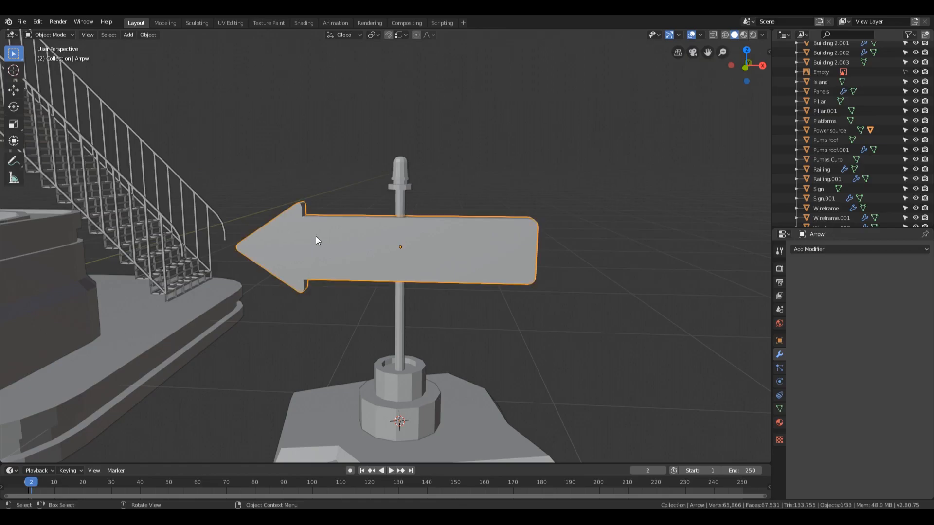
key(Tab)
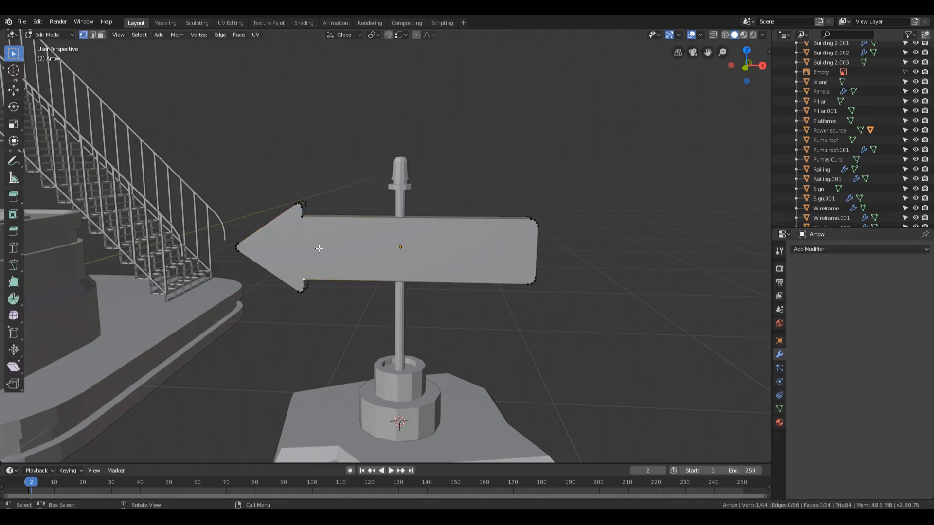
shift+click(301, 217)
key(shift+s)
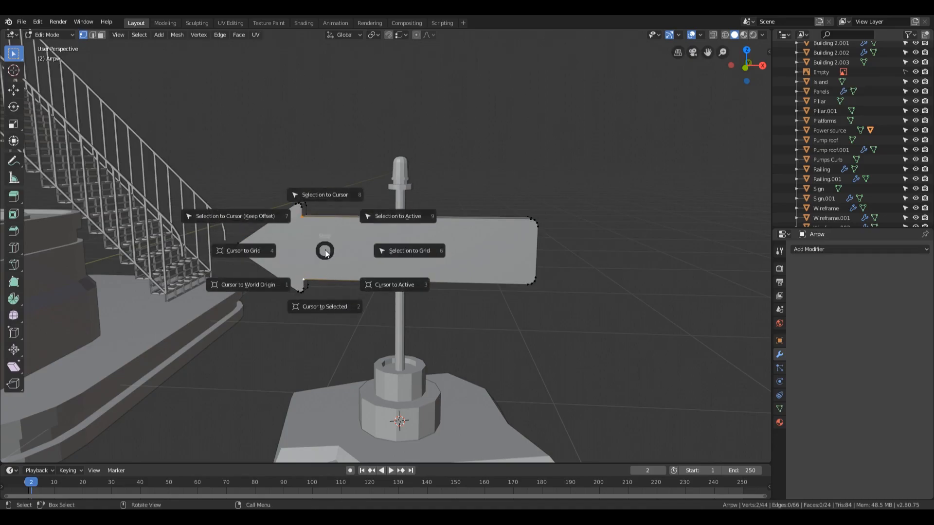
click(323, 310)
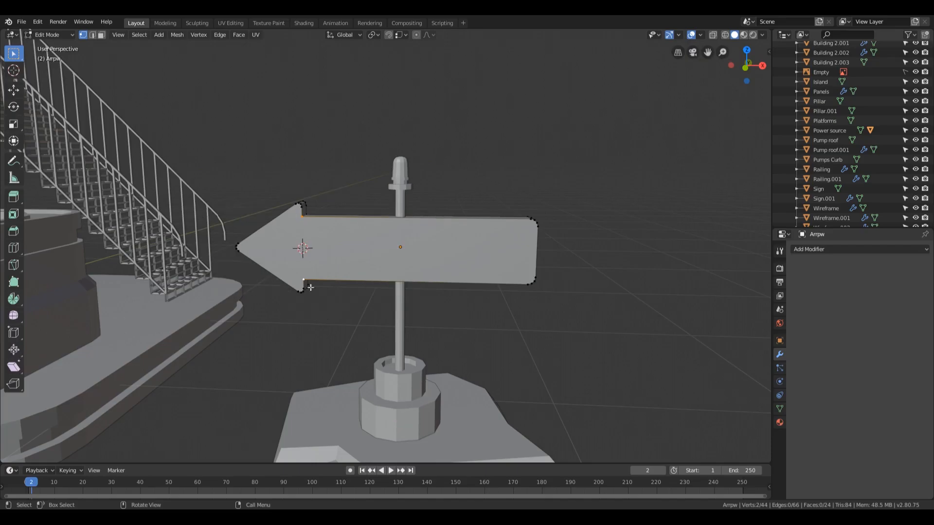
Return to Object Mode and add a new plane at the 3D cursor
mouse_move(316, 270)
middle_down()
mouse_move(333, 256)
mouse_move(326, 260)
middle_up()
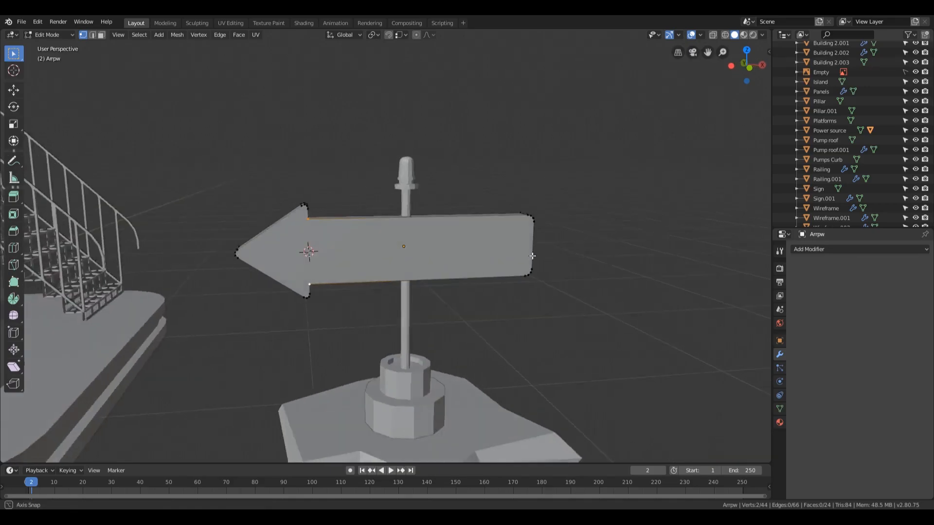
key(Tab)
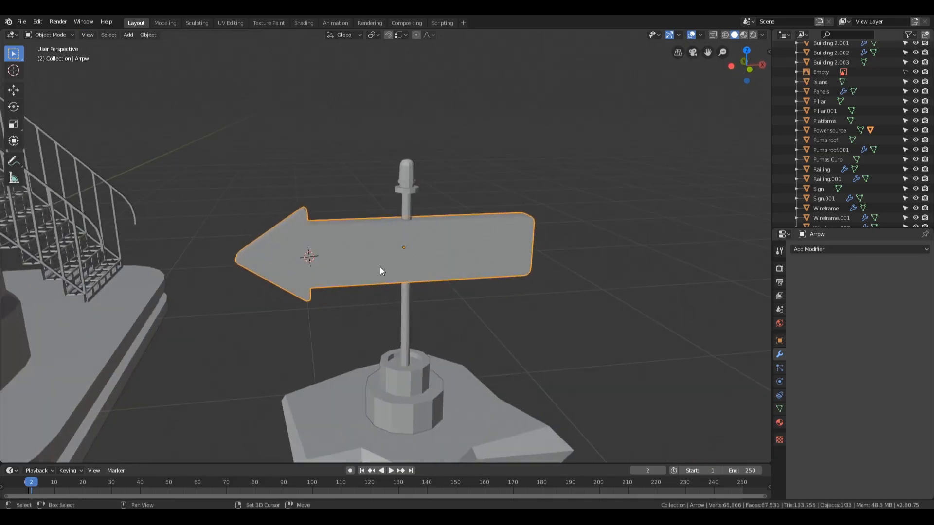
key(shift+a)
mouse_move(380, 267)
click(429, 267)
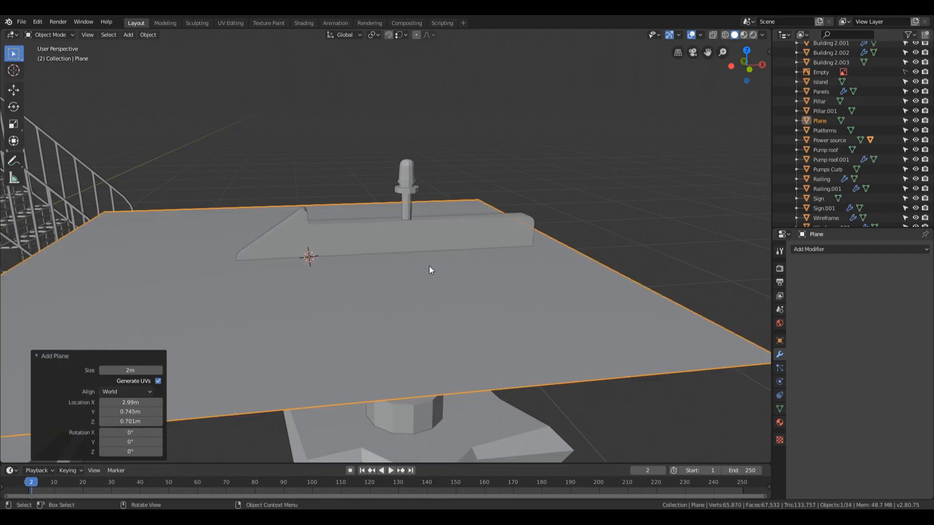
In Edit Mode, scale the new plane by 0.121 and rotate it 90° about X so it stands upright
scroll(583, 332, down, 3)
key(Tab)
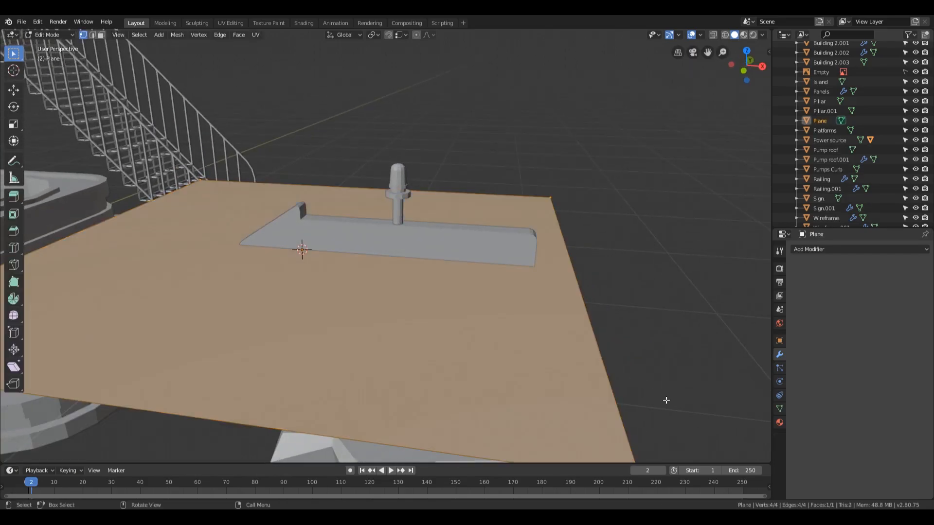
key(s)
click(340, 272)
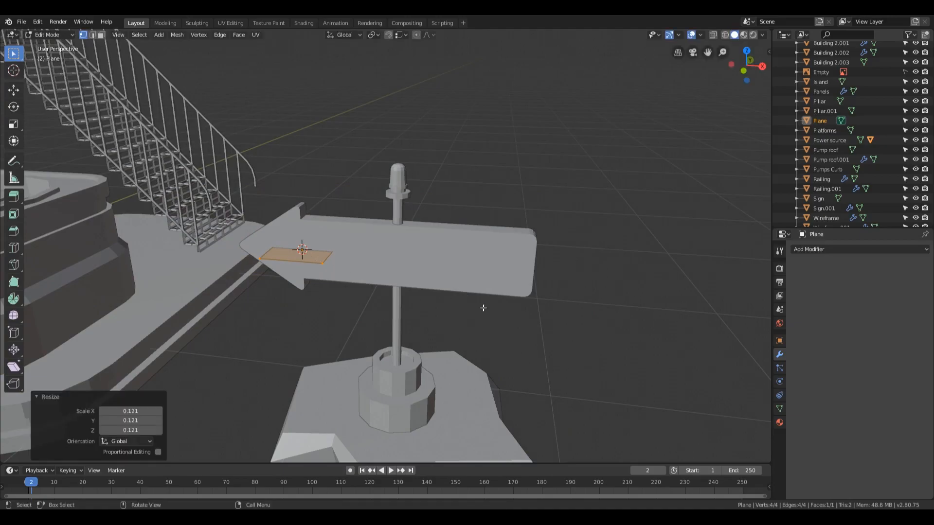
text(rx90)
key(Return)
middle_drag(363, 231, 318, 271)
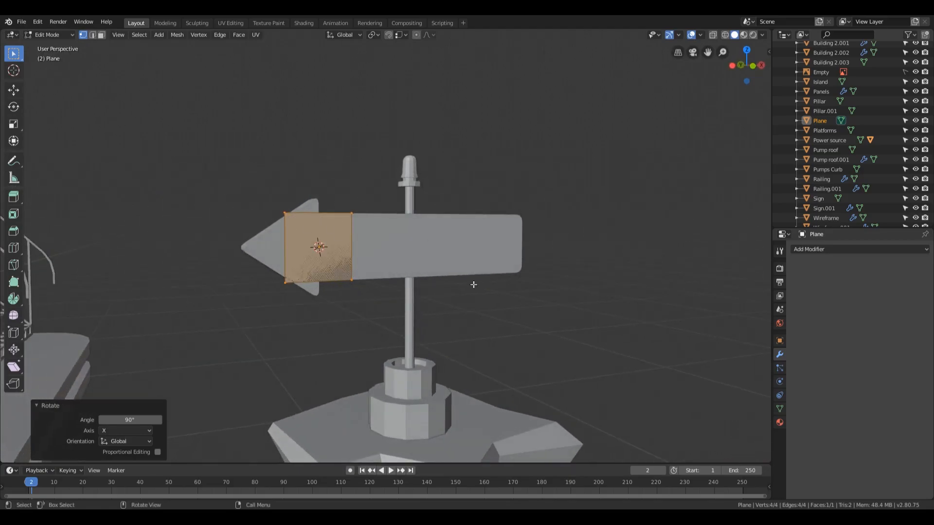
Scale the upright plane by 0.846 and display the front view in wireframe shading
key(s)
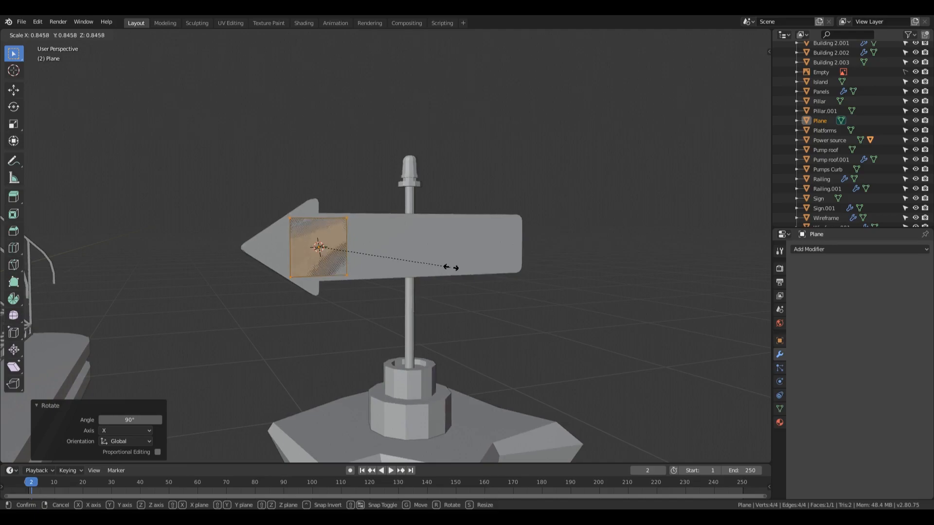
click(451, 266)
key(KP_1)
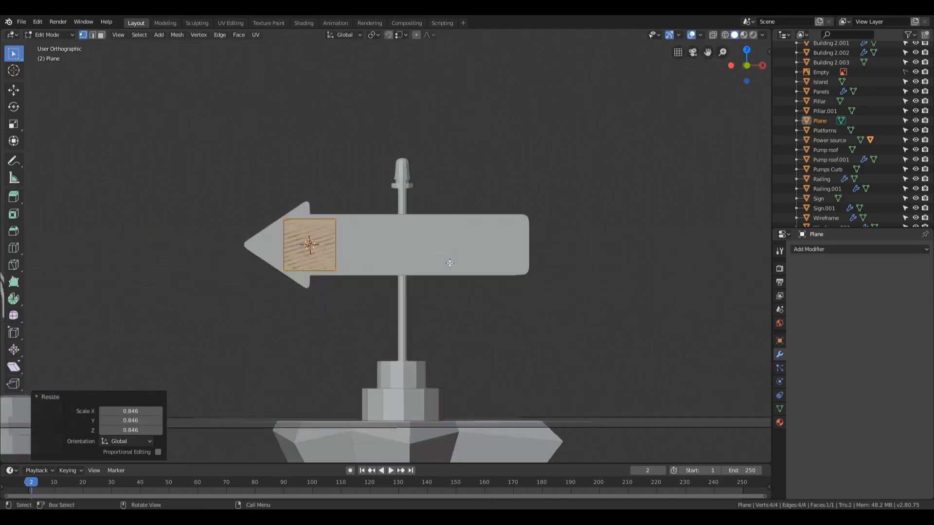
key(z)
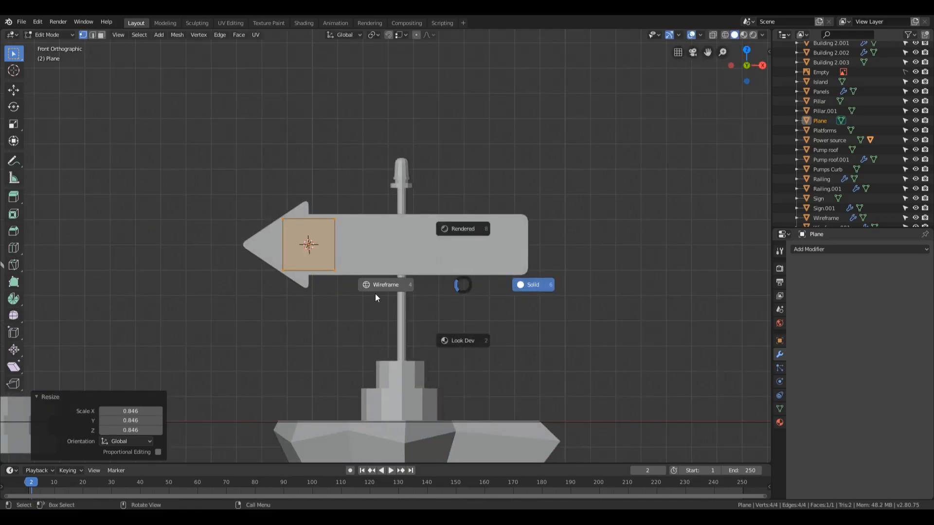
click(375, 294)
Narrow the plane along X by 0.303 into a tall strip at the base of the arrowhead
scroll(353, 258, up, 5)
shift+middle_drag(318, 233, 468, 256)
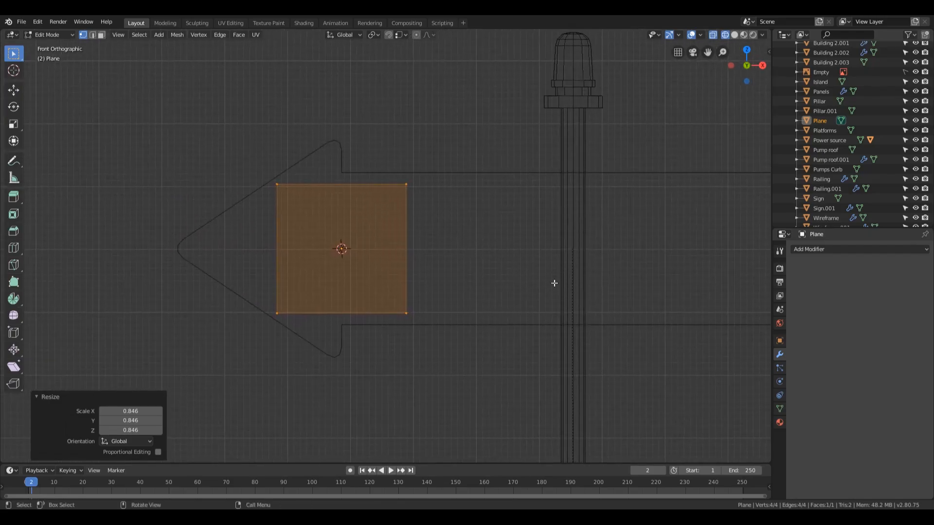
key(s)
key(x)
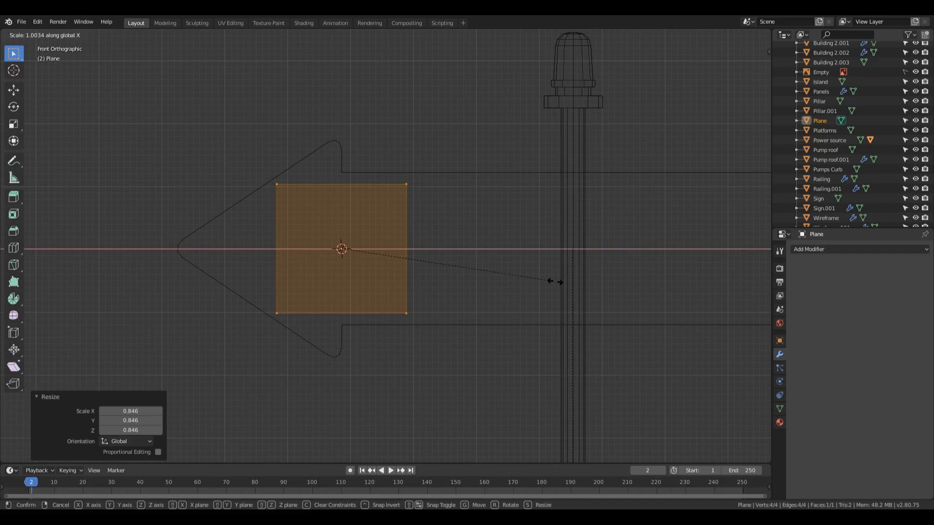
click(407, 258)
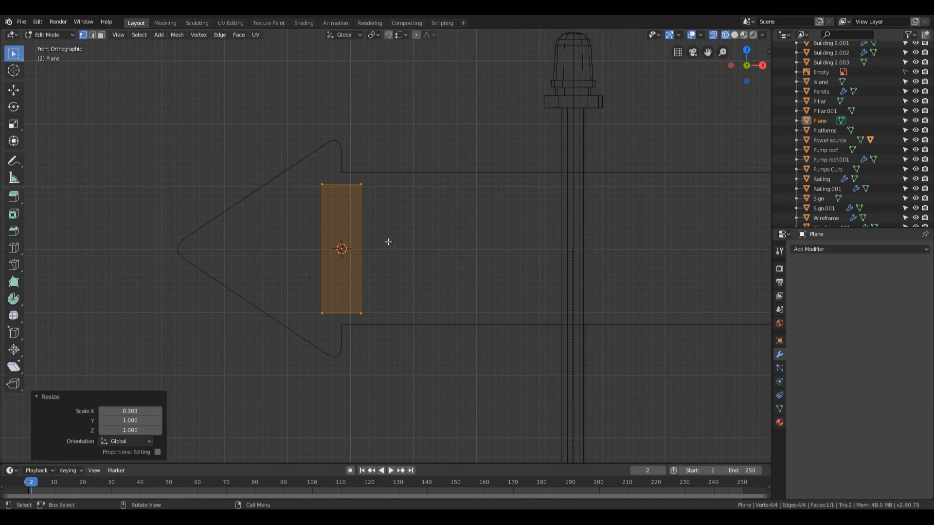
Delete only the strip's face and add a midpoint vertex to each of its two long vertical edges with loop cuts
key(x)
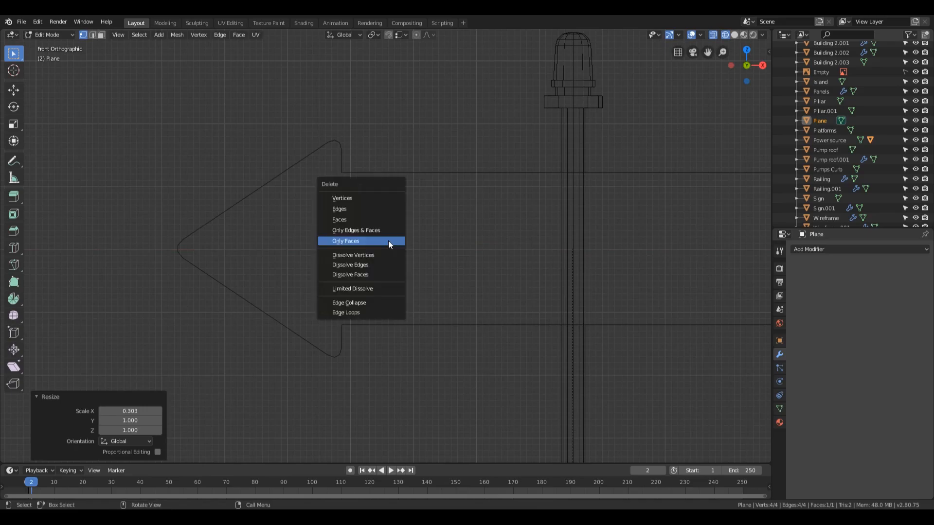
click(353, 243)
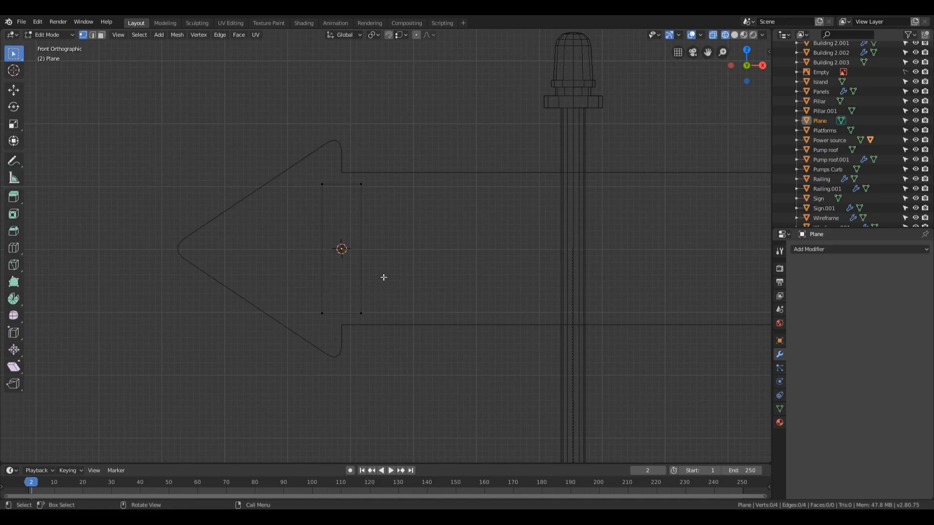
key(ctrl+r)
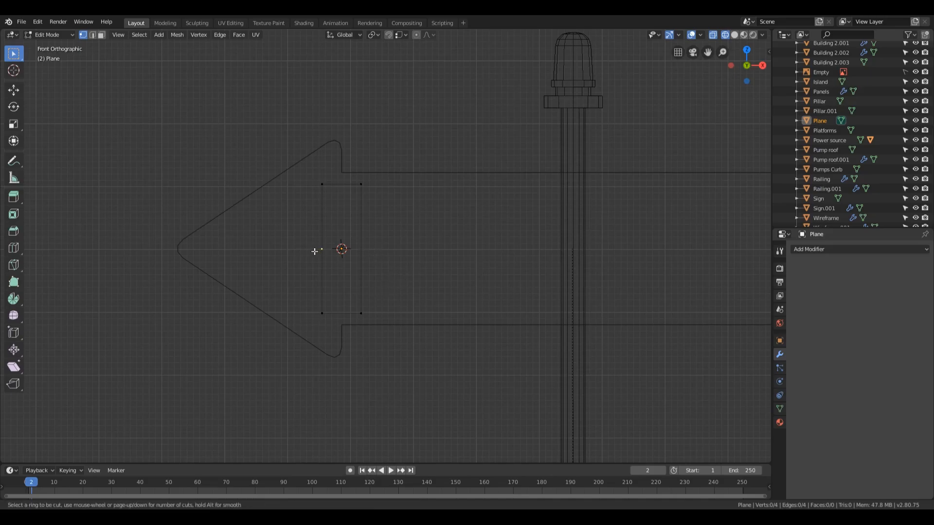
click(315, 252)
click(370, 255)
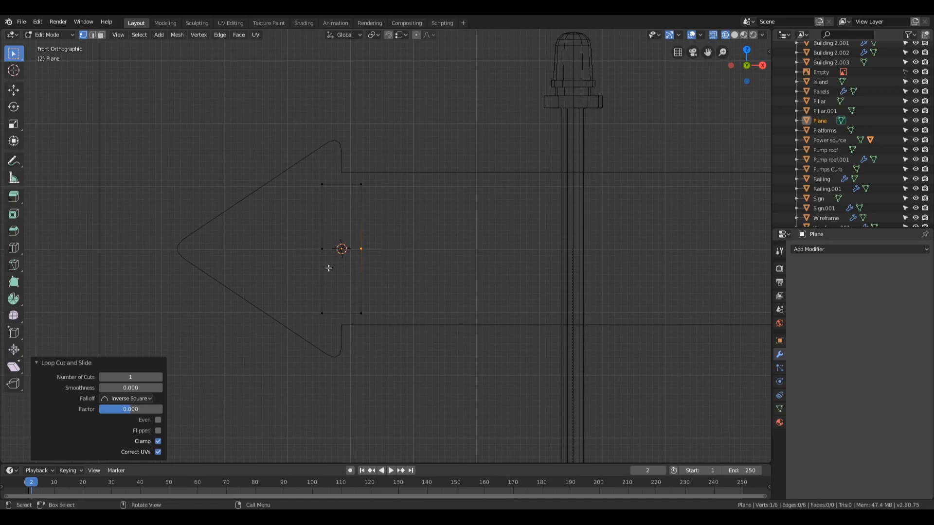
Move the two midpoint vertices -0.159 m along X toward the arrow's tip to form a chevron outline
drag(288, 236, 471, 257)
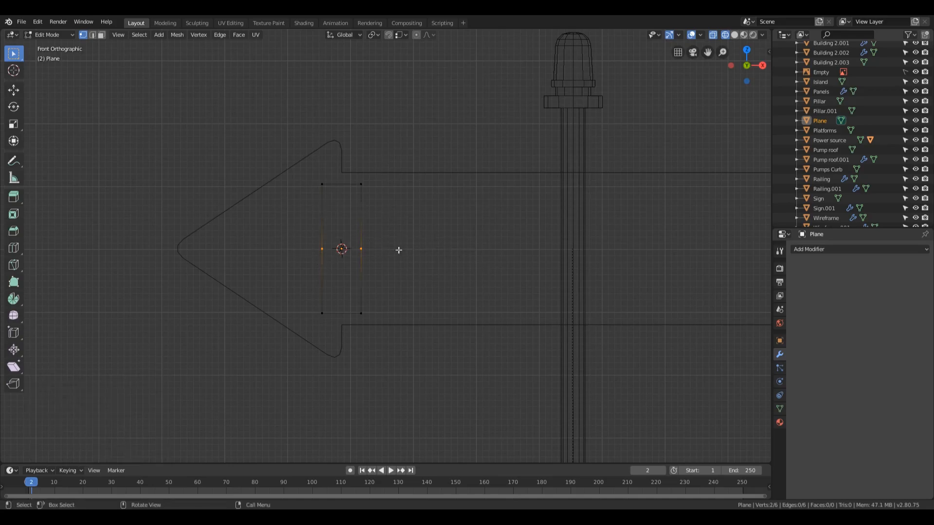
key(g)
key(x)
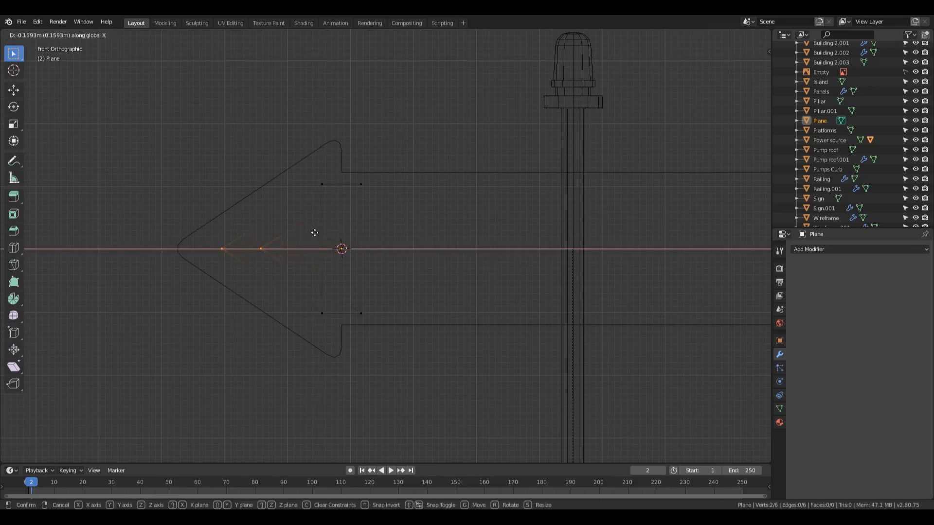
click(315, 233)
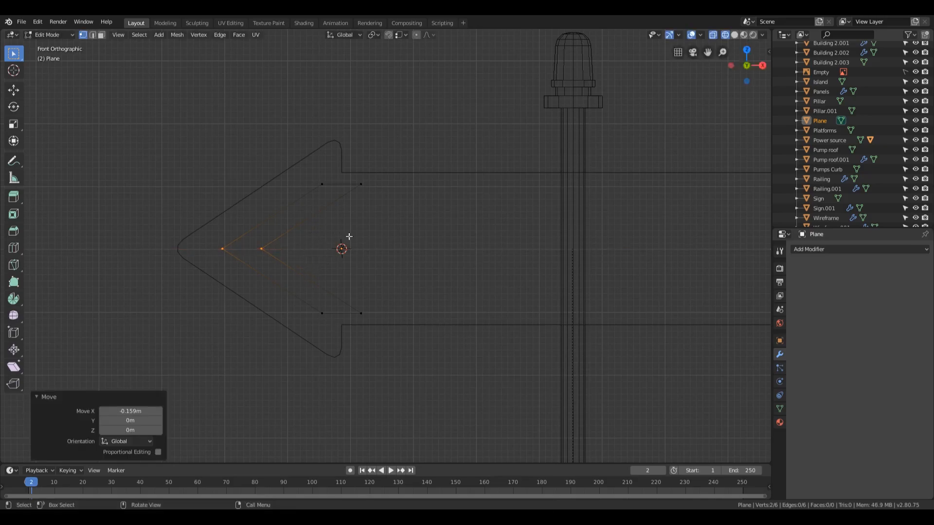
Move the chevron's three inner vertices 0.0178 m along X, away from the arrow's tip, to widen it
click(361, 185)
shift+click(275, 251)
shift+click(362, 311)
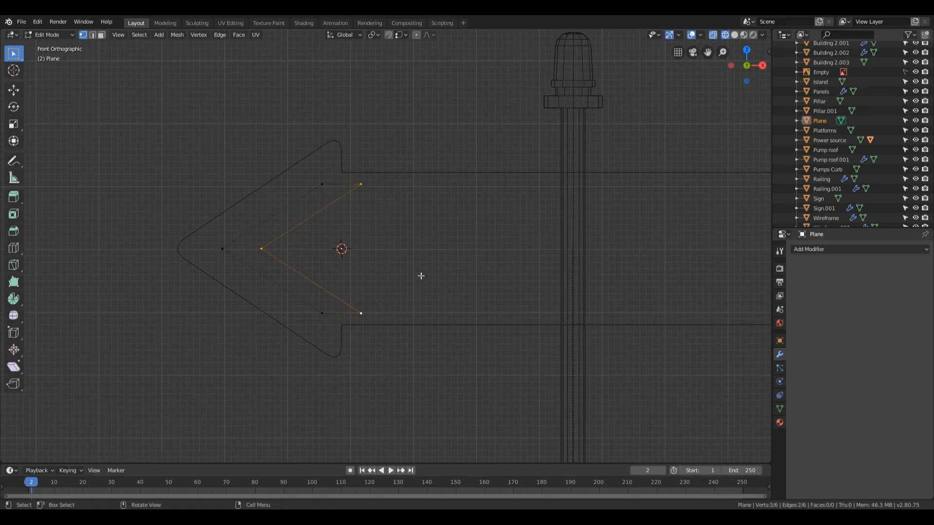
key(g)
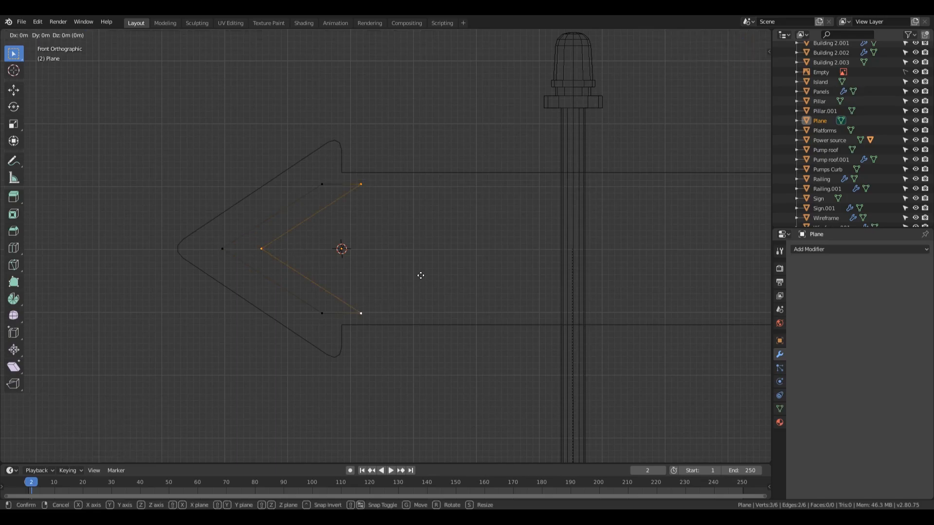
key(x)
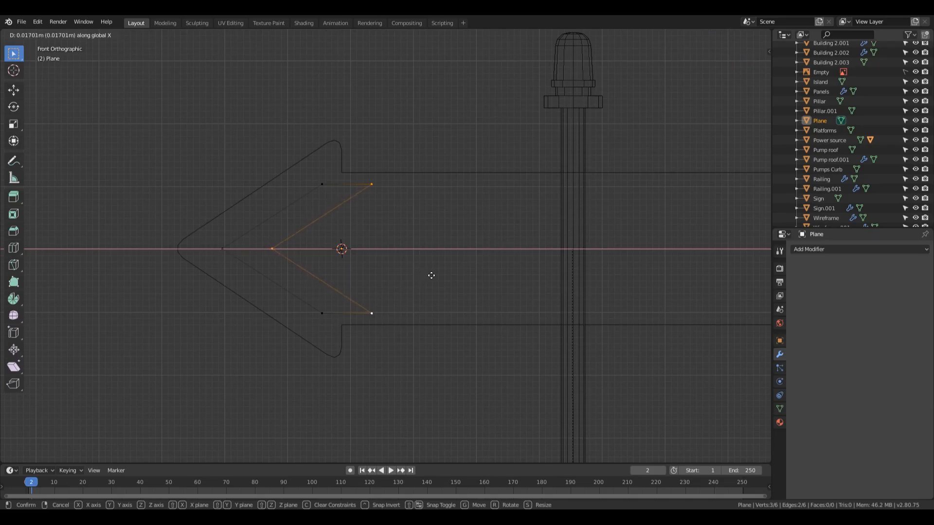
click(432, 275)
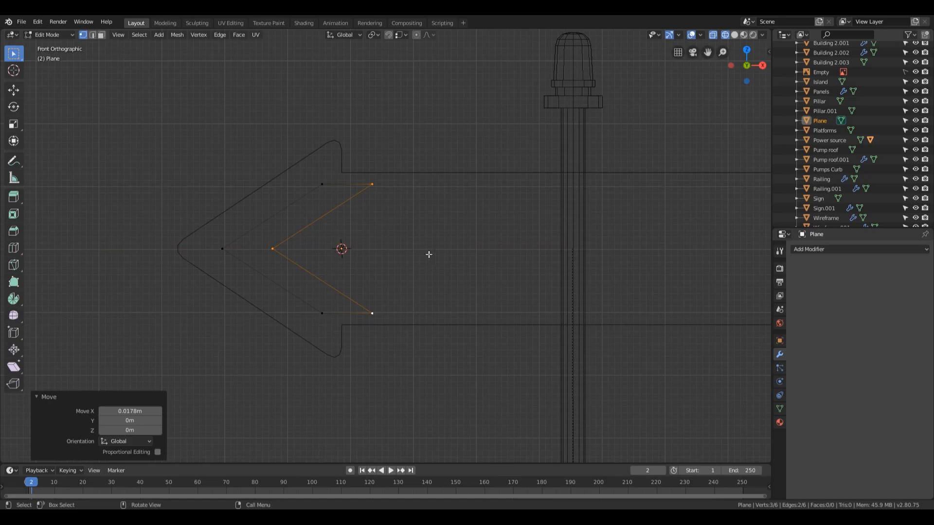
Bevel all chevron vertices with a vertex-only width of about 0.009 m and 2 segments
key(a)
key(ctrl+shift+b)
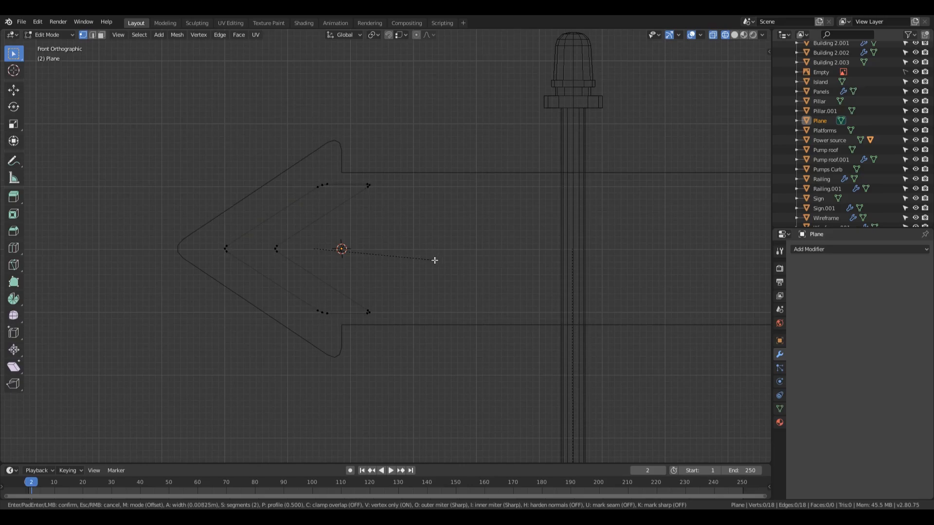
click(435, 260)
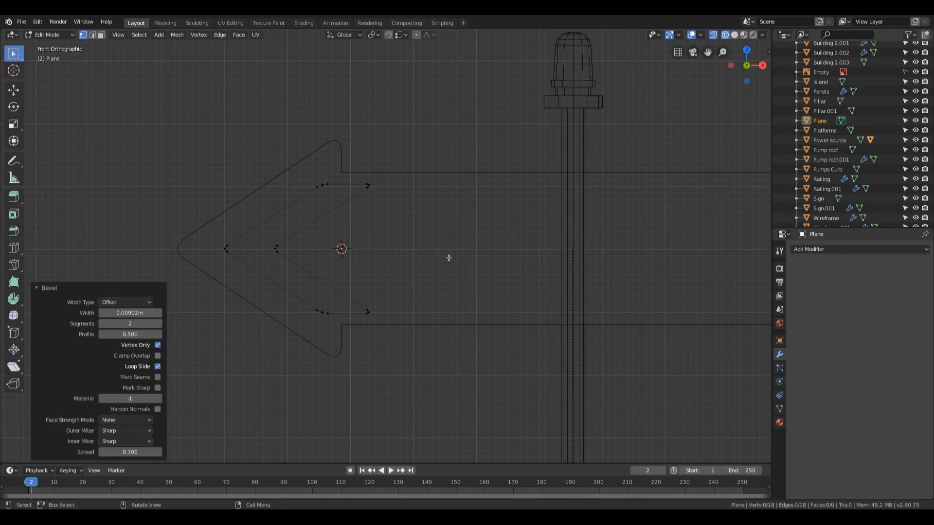
In solid shading, fill the chevron outline with a face, extrude it slightly for thickness, and return to Object Mode
middle_drag(498, 267, 495, 278)
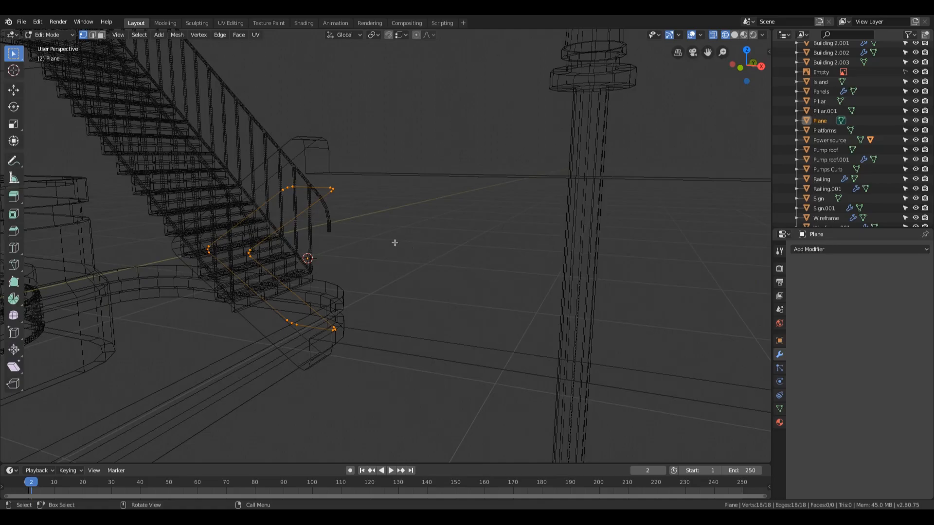
key(z)
click(452, 242)
middle_drag(452, 242, 376, 249)
key(f)
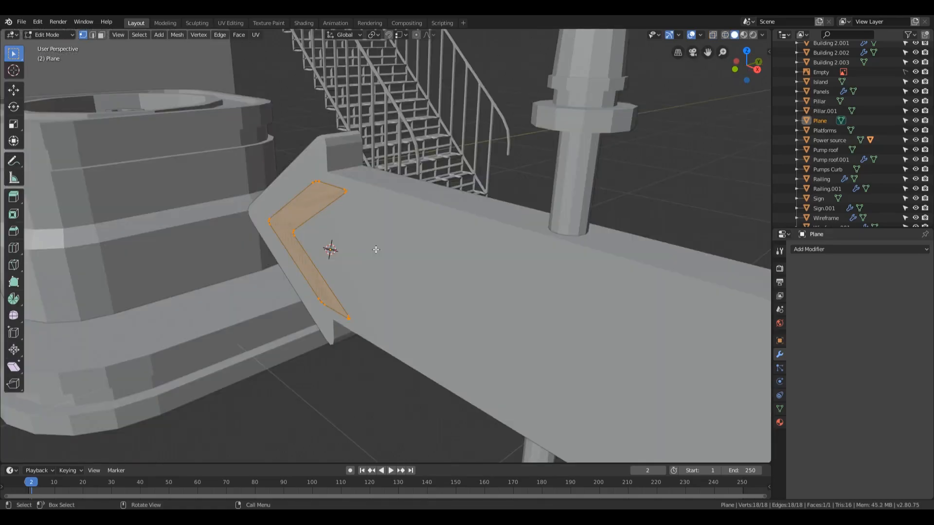
key(e)
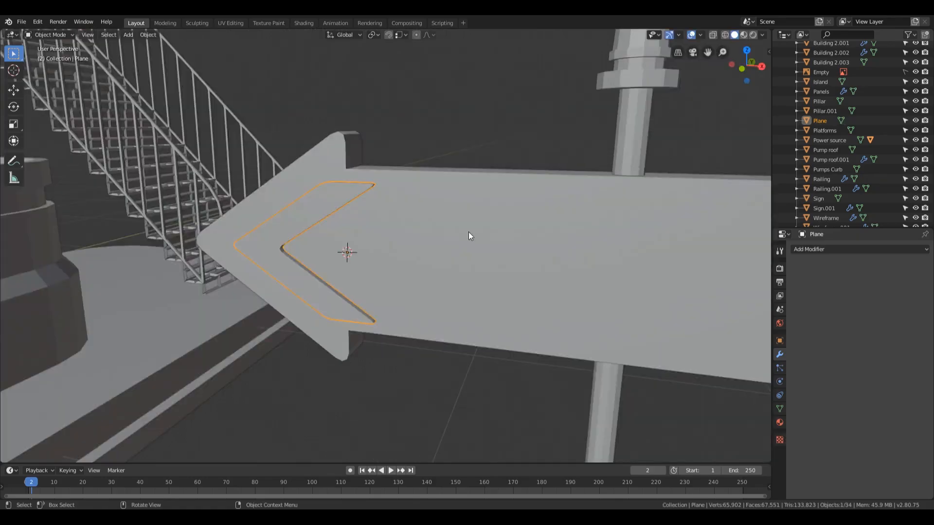
Add an Array modifier to the chevron with a count of 6 and a relative X offset of 0.8
click(818, 248)
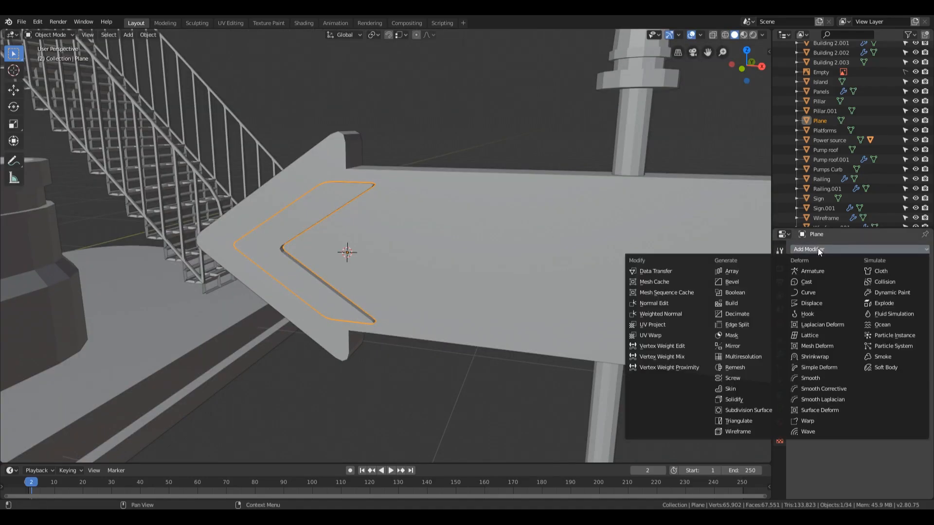
click(746, 269)
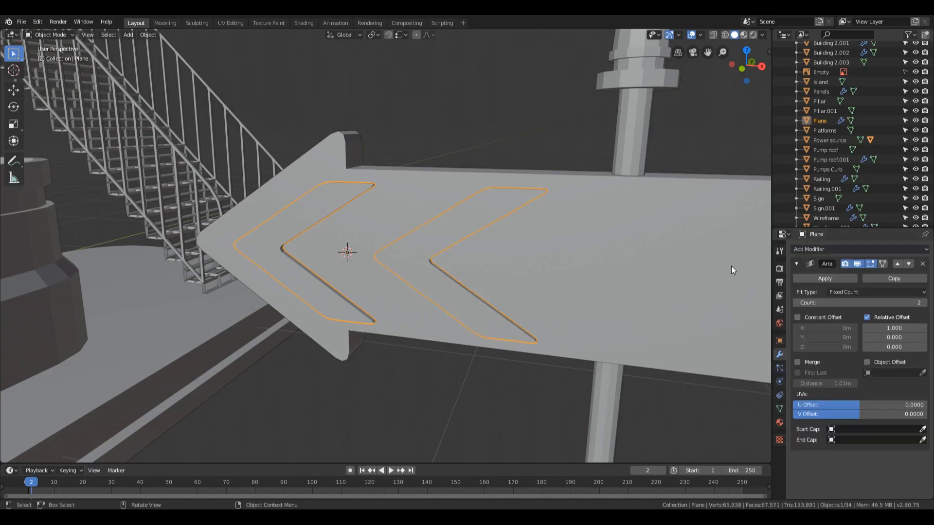
scroll(719, 296, down, 5)
click(924, 303)
click(924, 303)
click(924, 303)
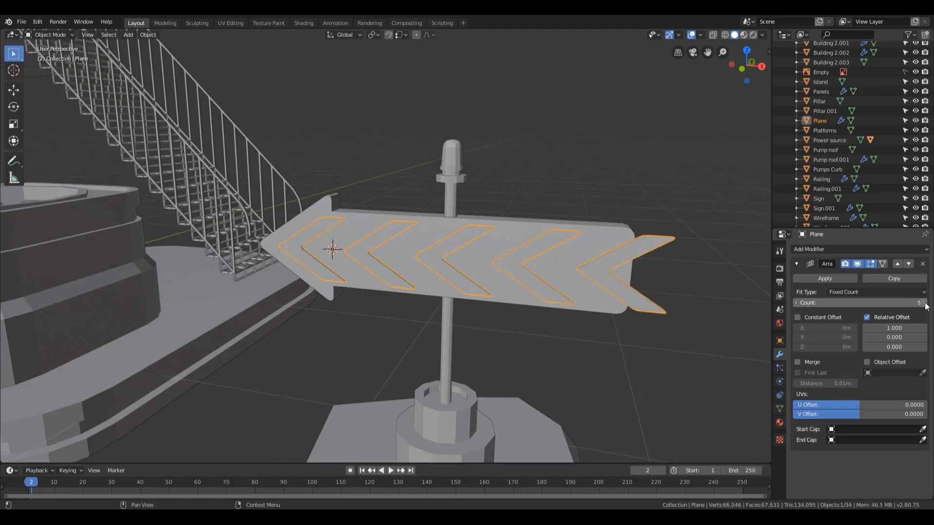
click(926, 303)
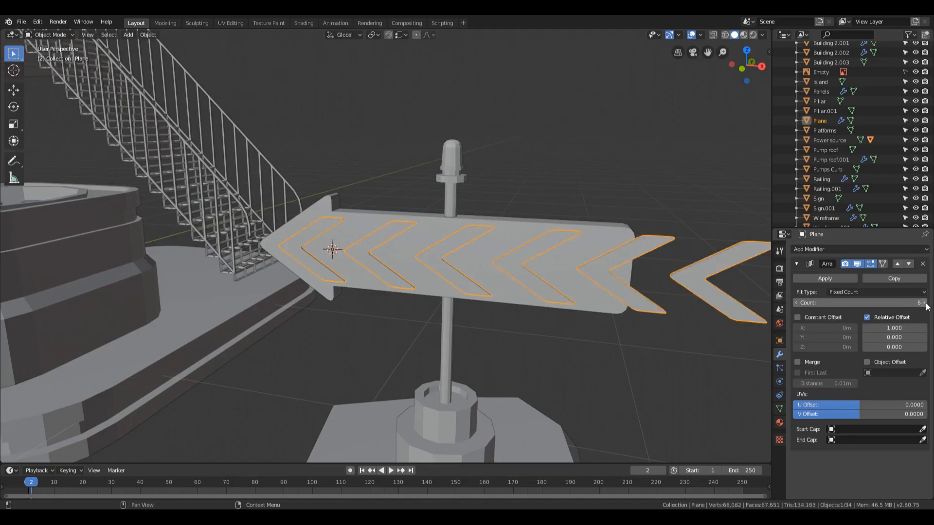
drag(906, 328, 875, 327)
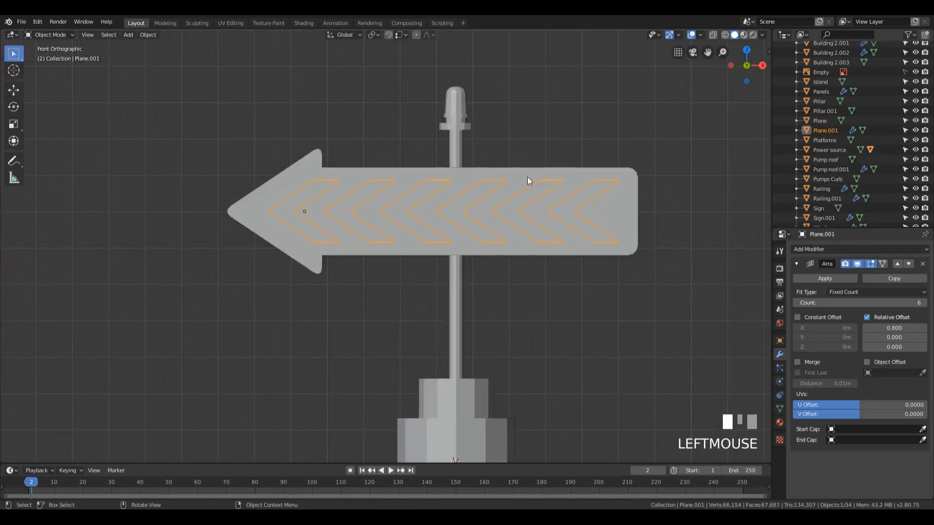
Duplicate the arrow's front face in place, separate the copy into its own object, and return to Object Mode
middle_drag(640, 253, 600, 274)
scroll(592, 267, down, 4)
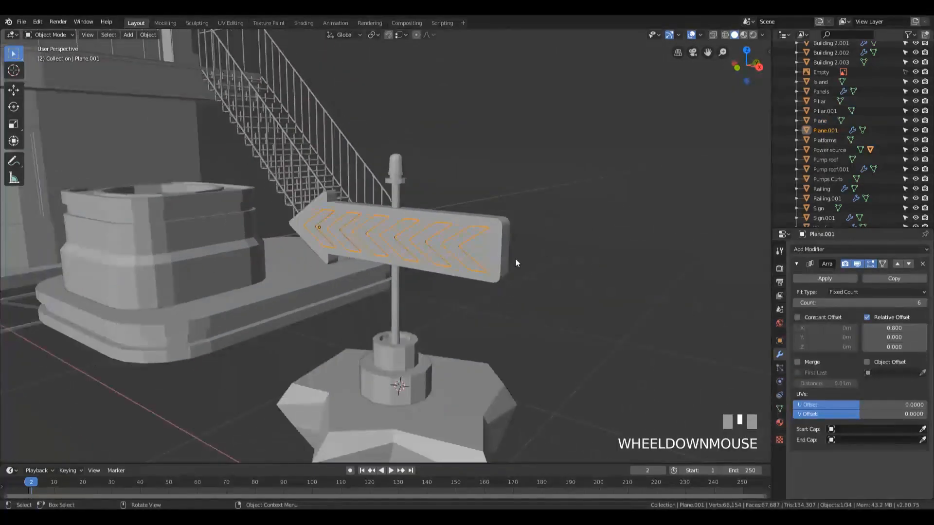
scroll(515, 265, up, 3)
click(573, 225)
middle_drag(615, 171, 576, 268)
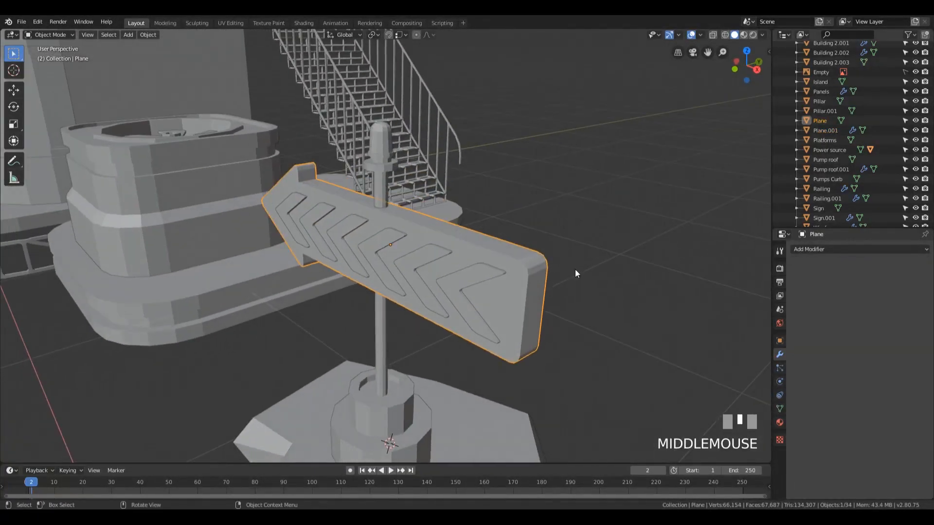
key(Tab)
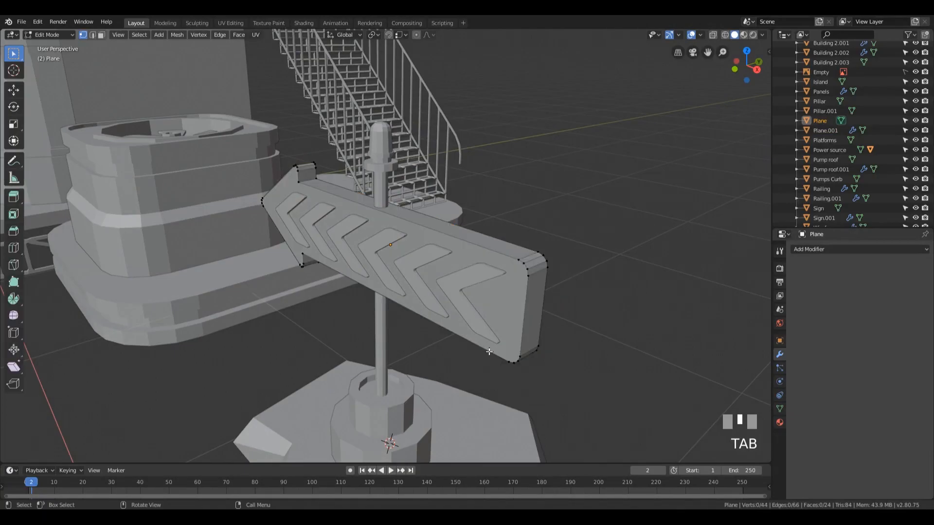
key(2)
alt+click(491, 252)
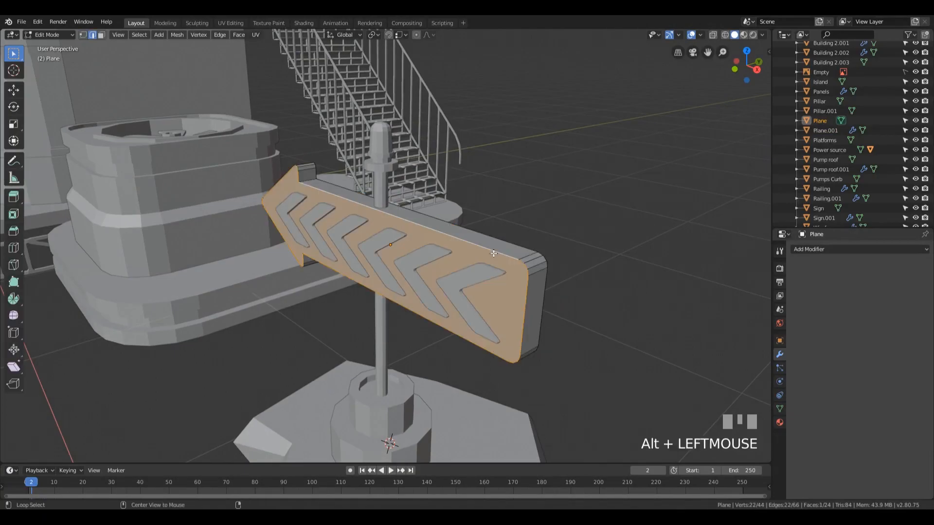
key(shift+d)
right_click(645, 288)
key(p)
key(Return)
key(Tab)
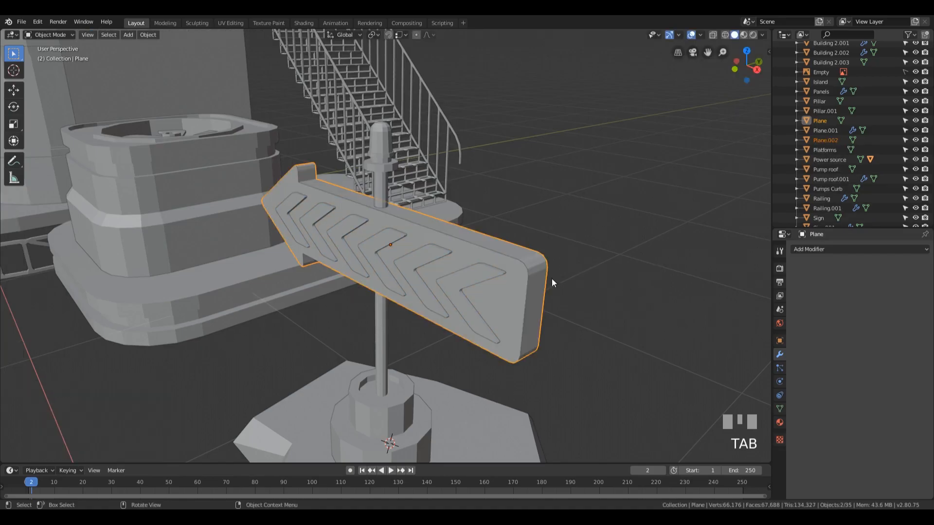
Edit the separated front-face copy and delete only its face, keeping the outline edges
click(515, 264)
click(521, 261)
key(Tab)
key(a)
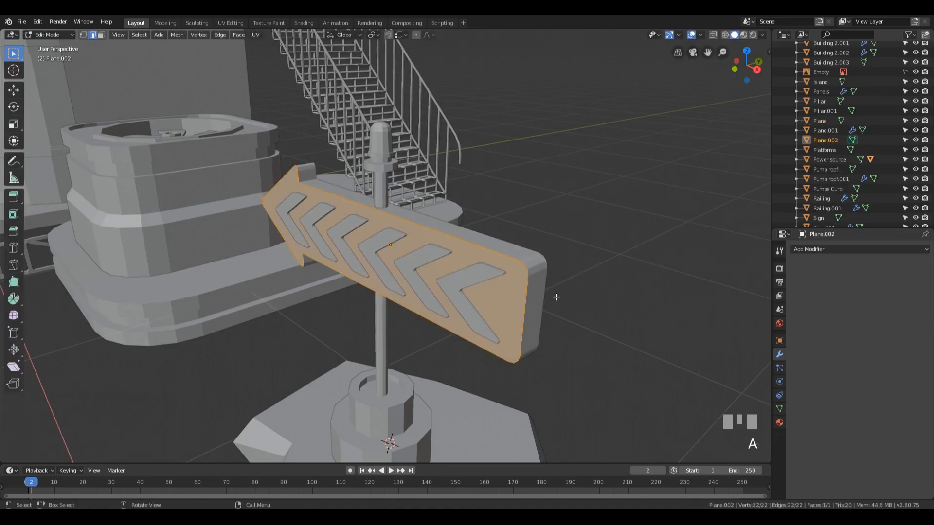
key(x)
click(517, 329)
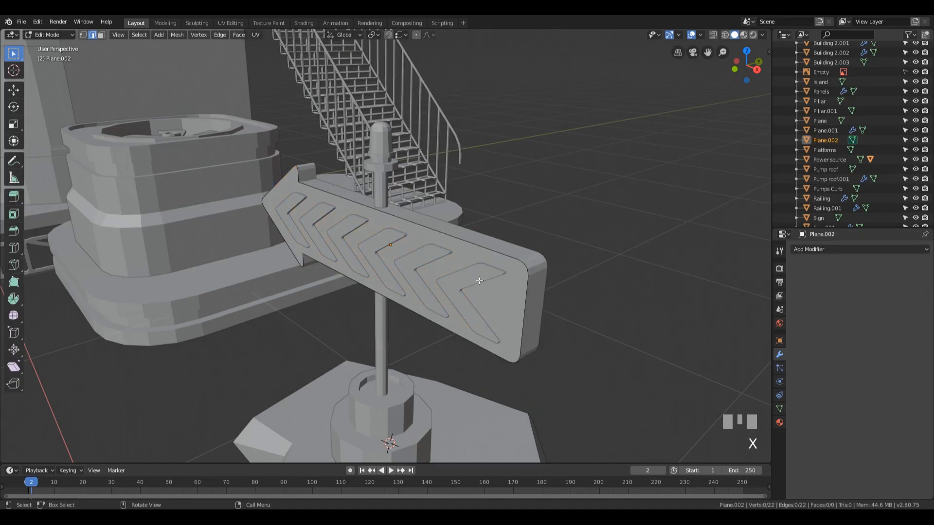
Add a Skin modifier to the arrow outline, scale the skin of all its vertices to 0.018, and return to Object Mode
click(817, 249)
click(749, 389)
key(1)
key(a)
key(ctrl+a)
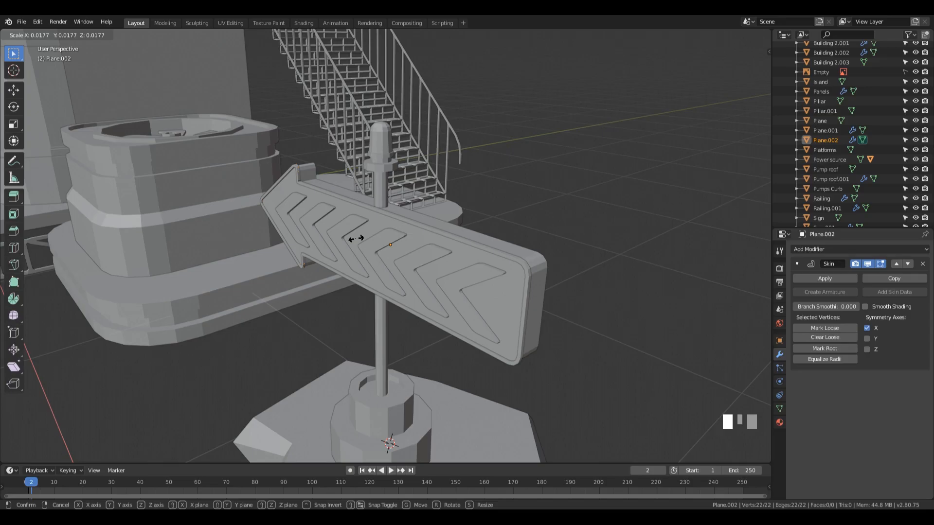
click(358, 238)
middle_drag(359, 239, 462, 248)
scroll(492, 204, down, 5)
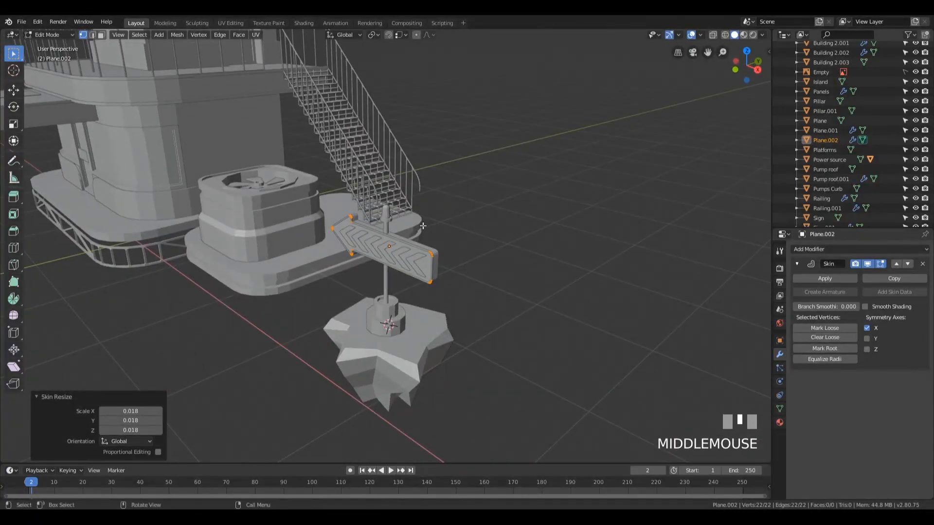
scroll(432, 271, up, 4)
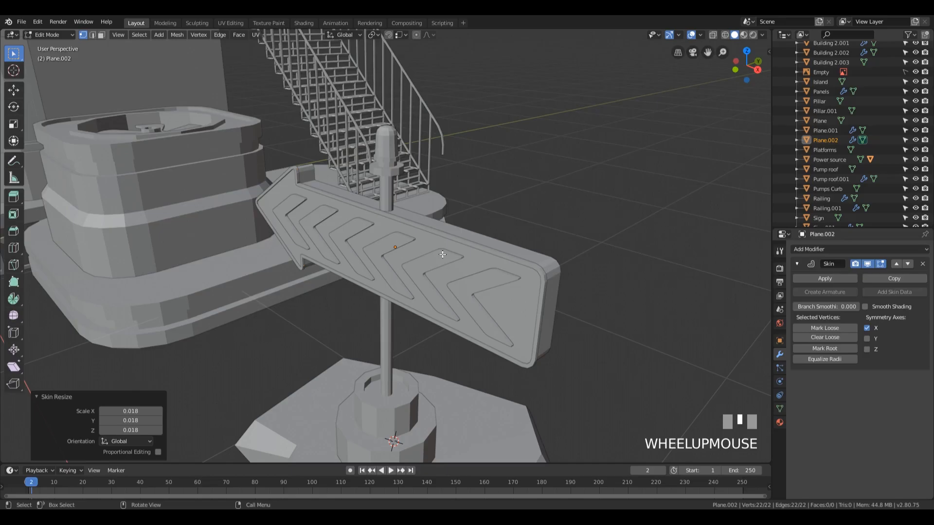
key(Tab)
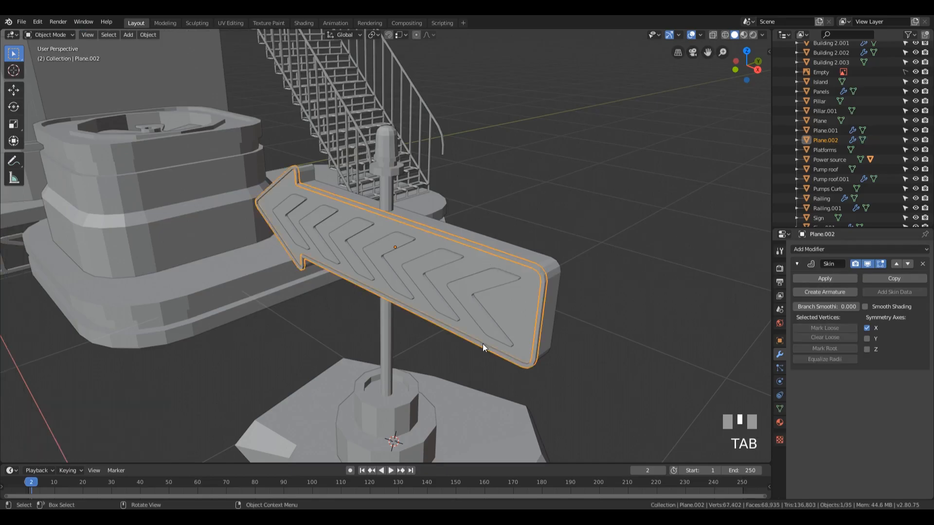
scroll(555, 227, down, 1)
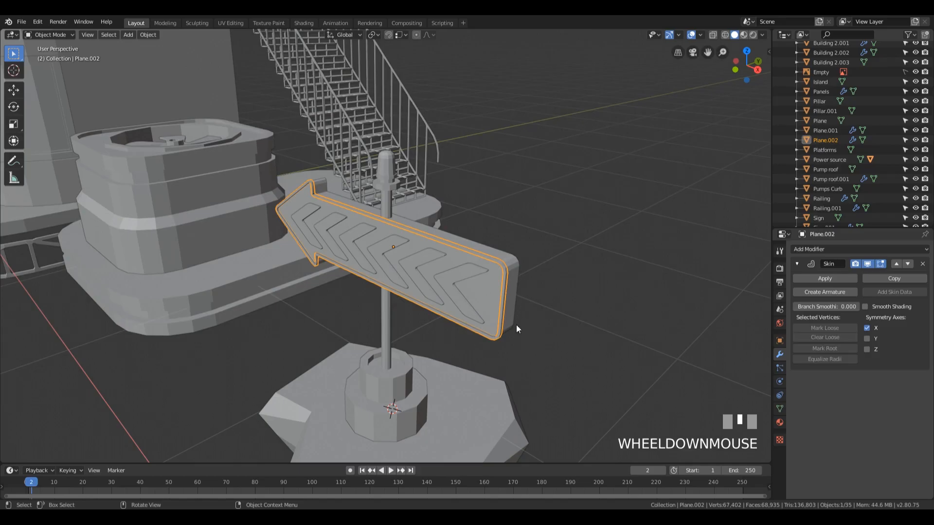
Rename the solid arrow body object from Plane to Arrpw
click(518, 262)
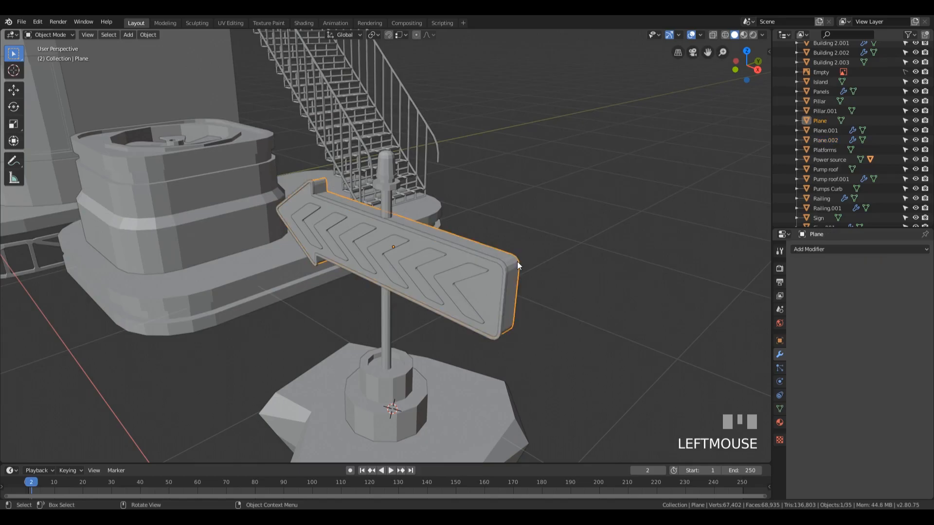
click(816, 120)
double_click(817, 121)
text(Ar)
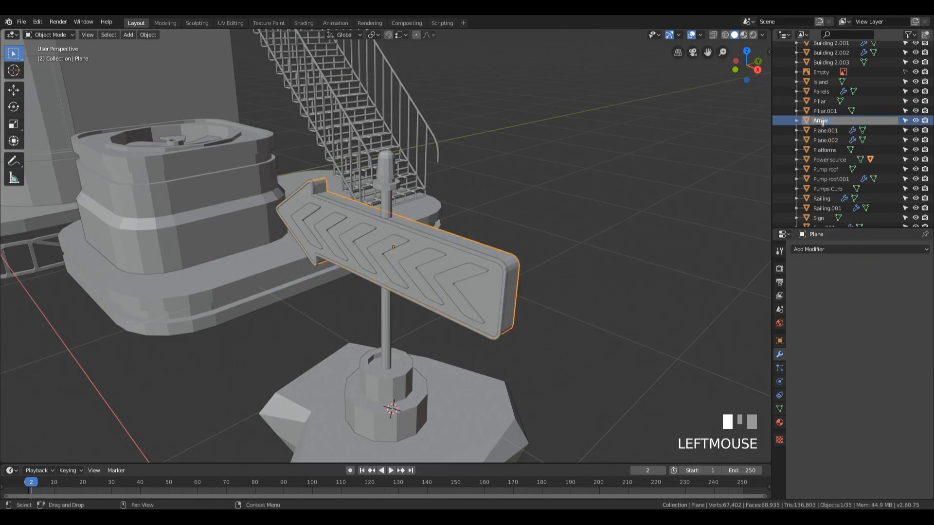
text(rpw)
key(Return)
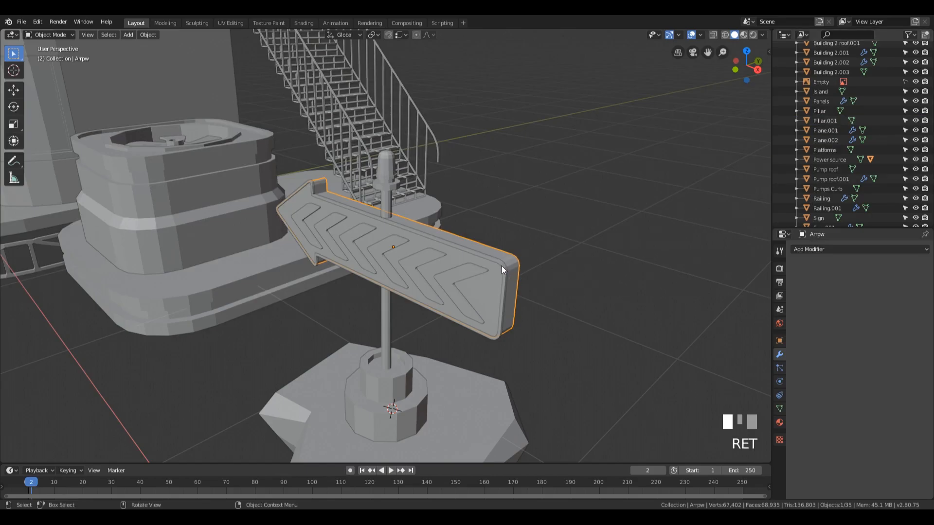
Rename the skinned outline object around the arrow's front face as Arrow
click(501, 267)
double_click(827, 139)
text(Arrow)
key(Return)
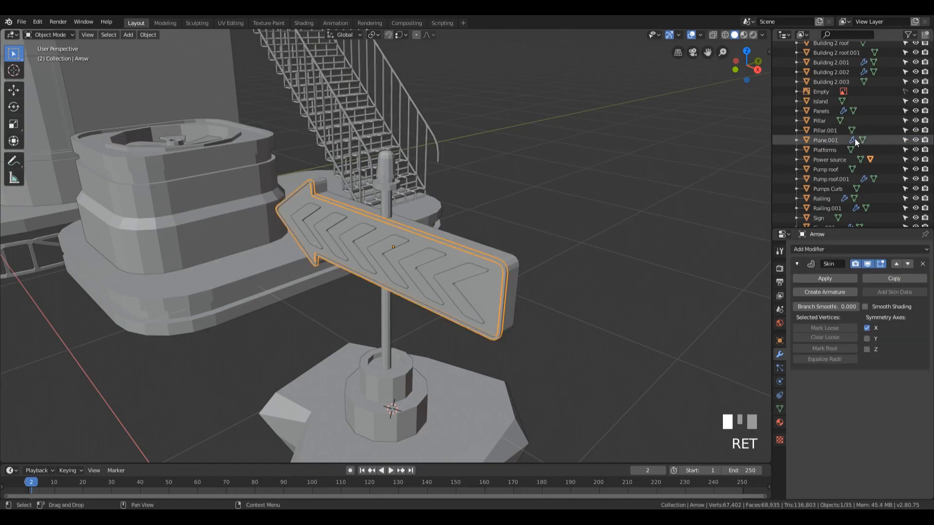
Rename the arrayed chevrons object on the arrow's front face as Arrow
click(471, 274)
double_click(827, 139)
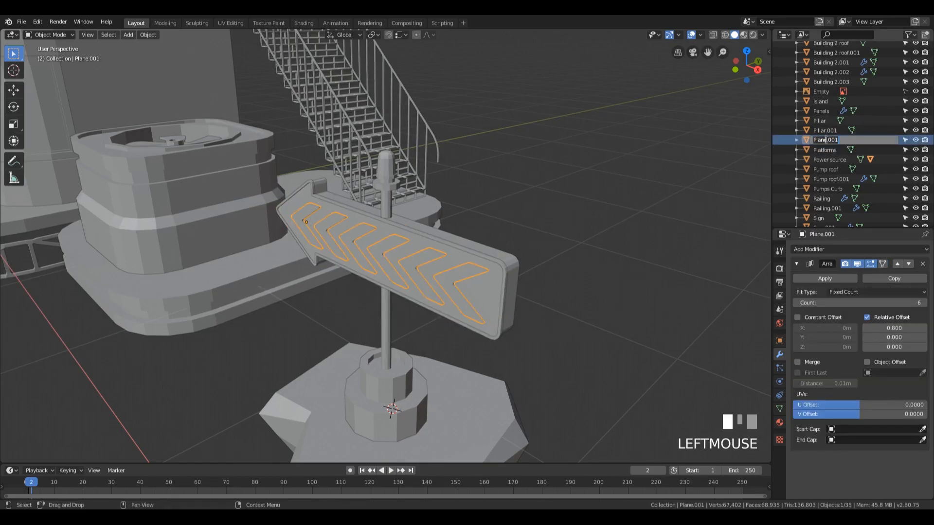
text(Arrow)
key(Return)
Parent the arrow body, outline and chevrons to the Arrow base using the Object parent type, and clear the selection
middle_drag(560, 288, 378, 233)
drag(344, 108, 588, 315)
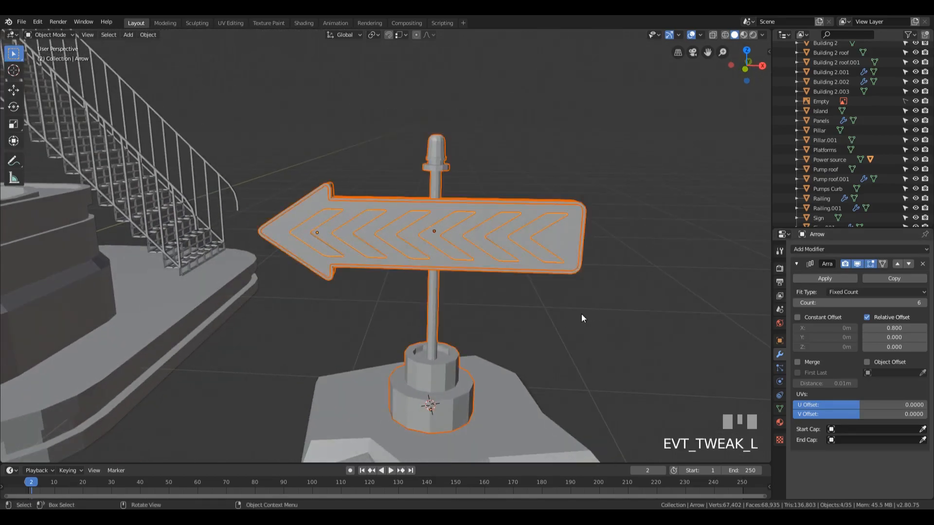
shift+click(432, 321)
middle_drag(456, 324, 599, 315)
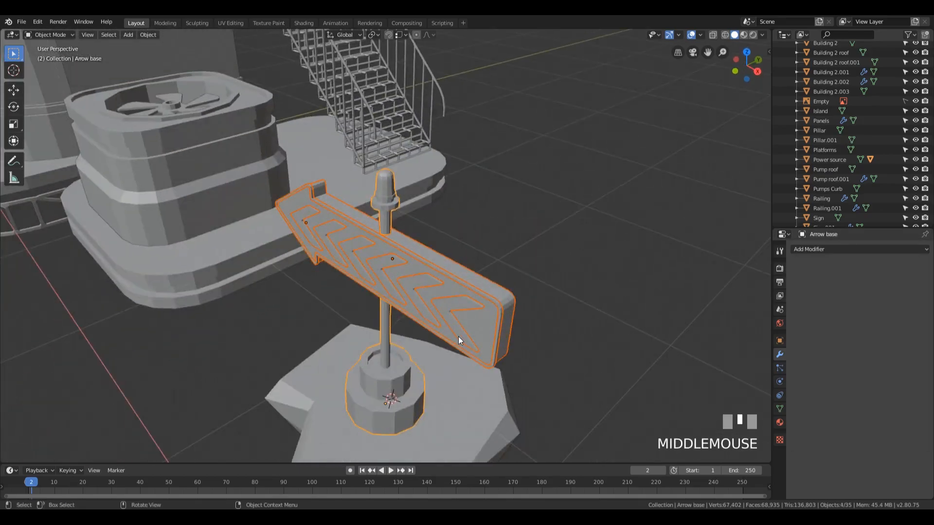
scroll(405, 350, down, 1)
mouse_move(404, 345)
middle_down()
mouse_move(436, 329)
mouse_move(415, 338)
middle_up()
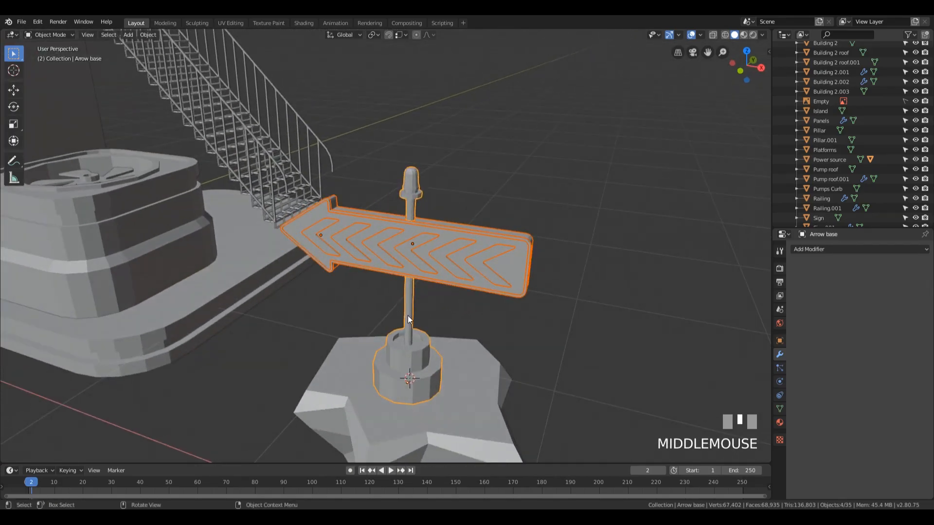
key(ctrl+p)
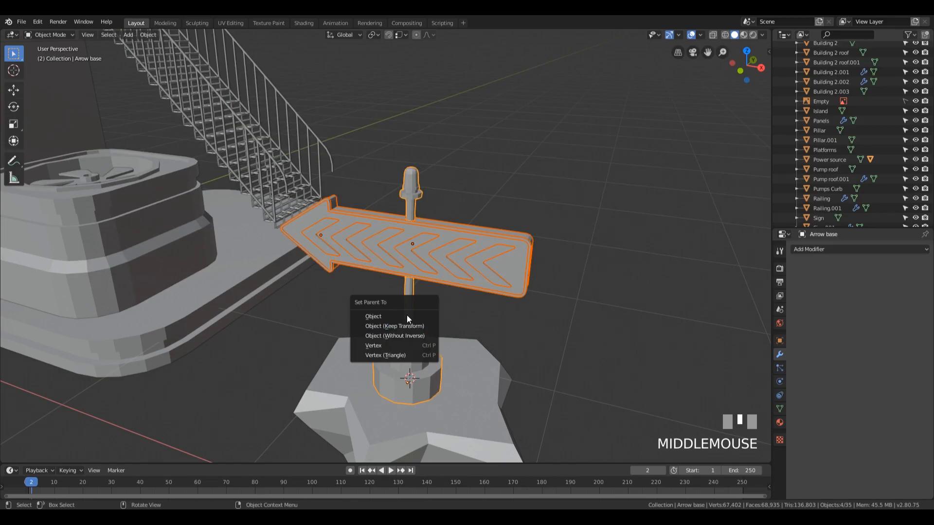
click(407, 316)
mouse_move(512, 303)
middle_down()
mouse_move(576, 282)
mouse_move(503, 296)
middle_up()
scroll(503, 297, down, 2)
scroll(502, 295, up, 2)
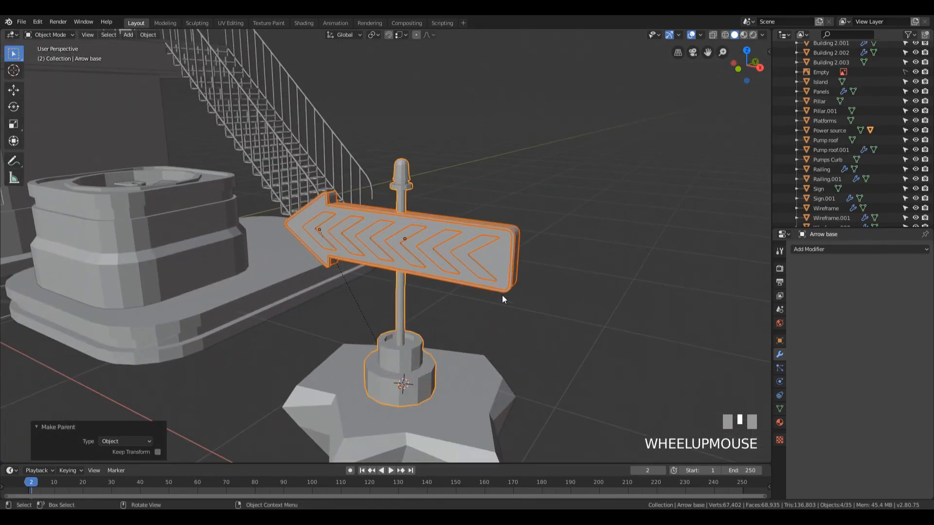
click(614, 282)
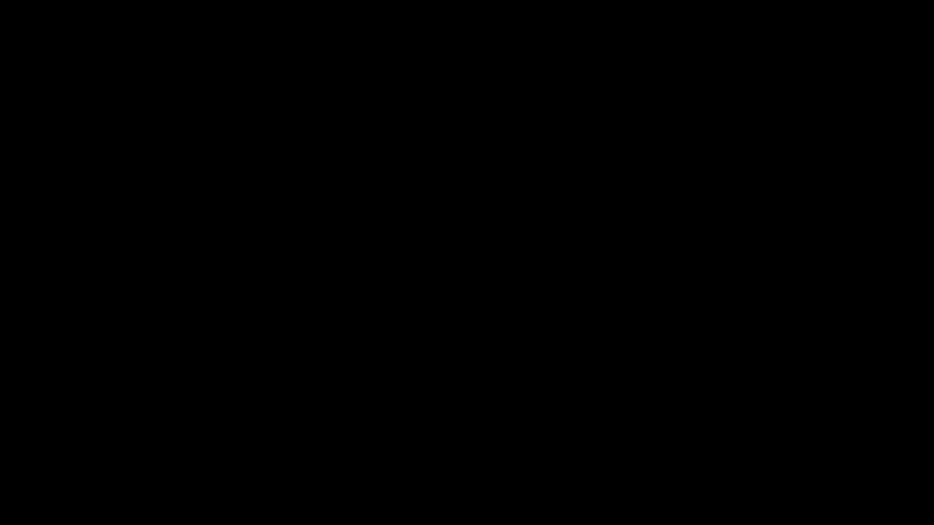